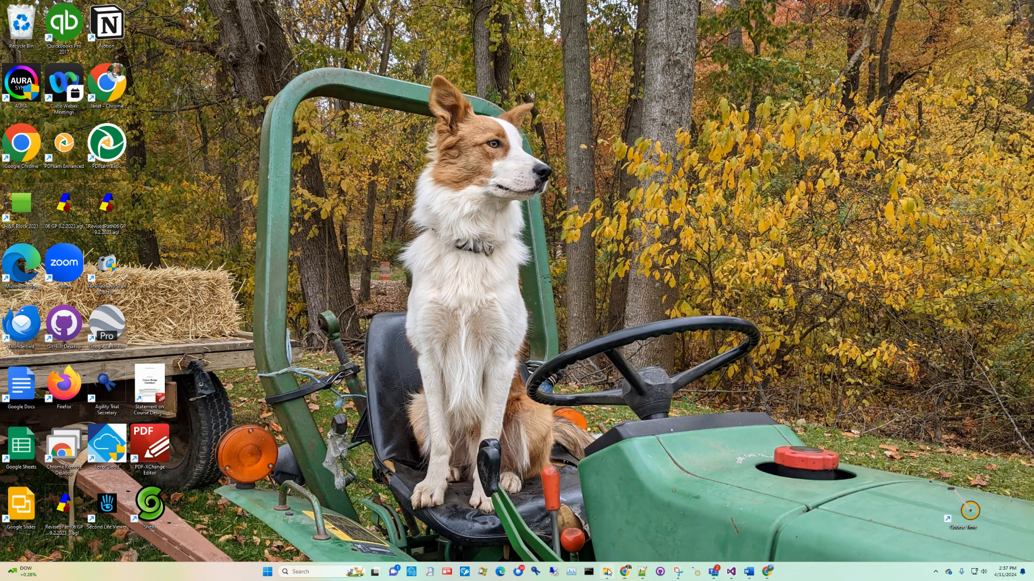
Open 03_Sat_Master_Standard_Portrait.agl from the Watermarks folder and print its course map with the Bullzip PDF Printer.
click(607, 571)
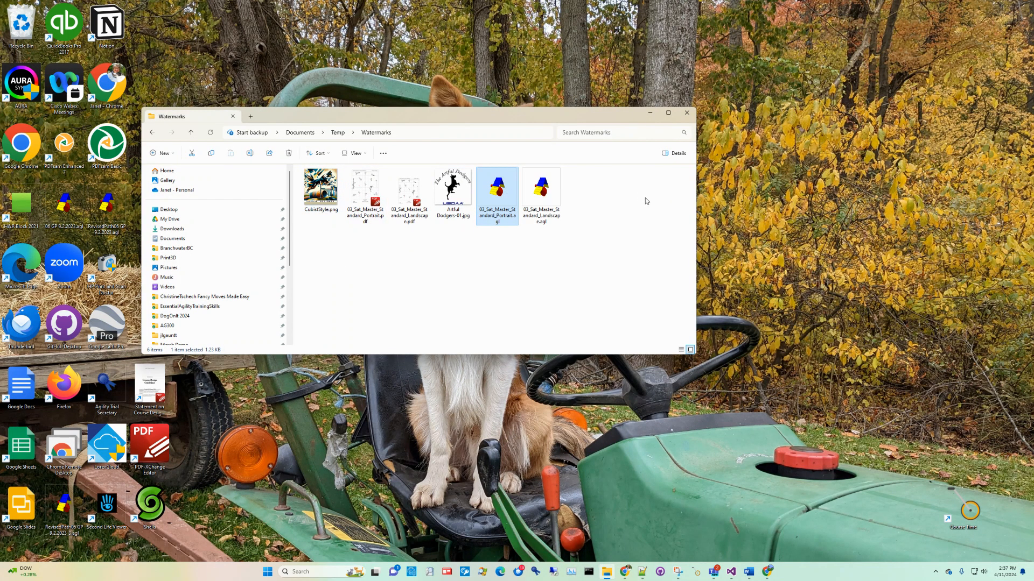
double_click(498, 193)
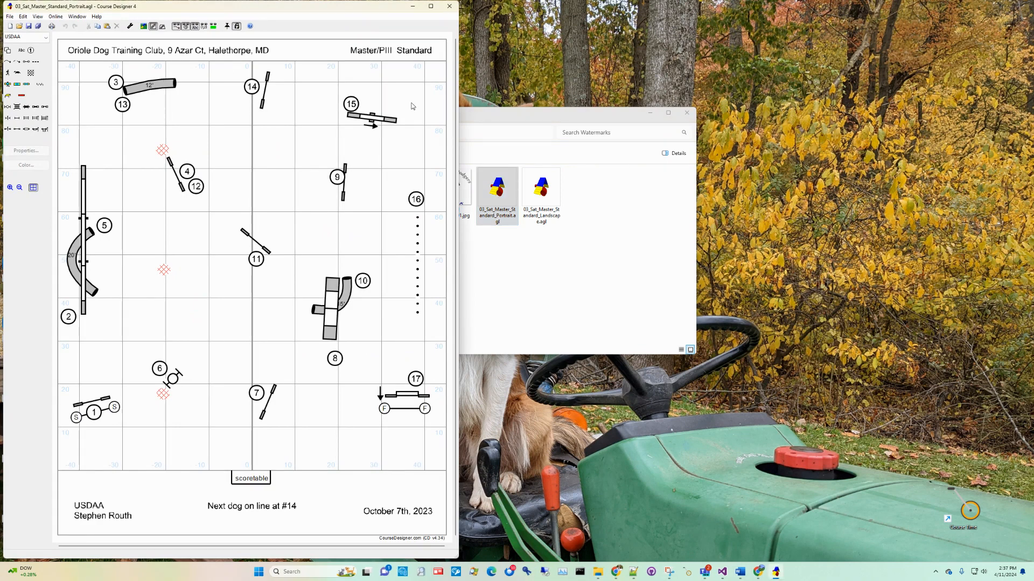
click(10, 17)
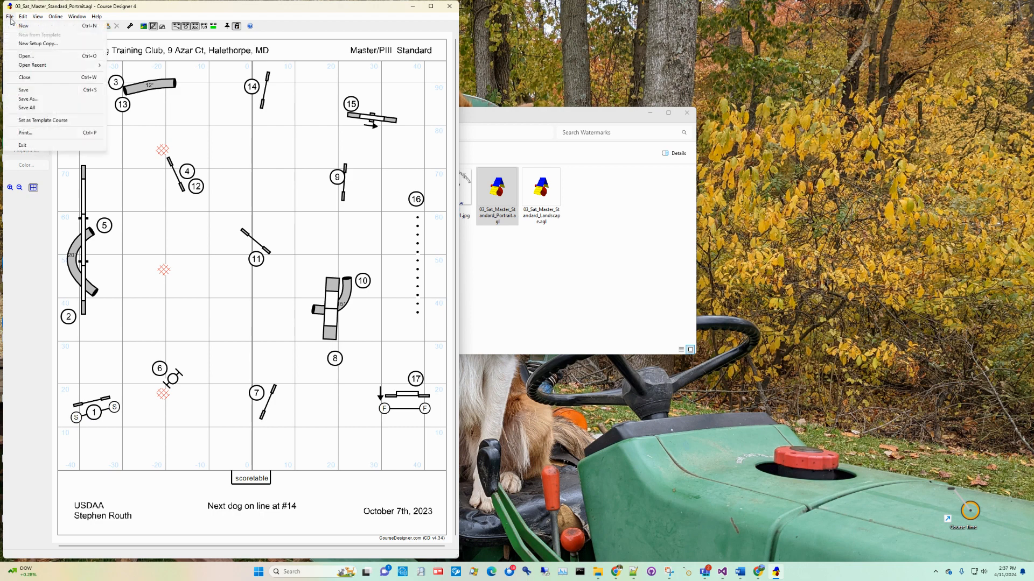
click(23, 134)
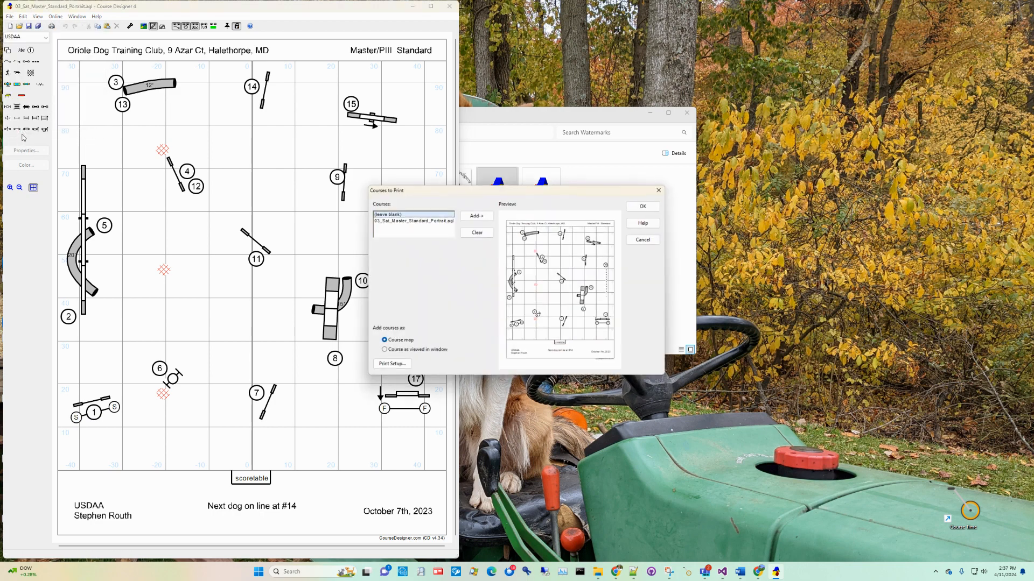
click(644, 204)
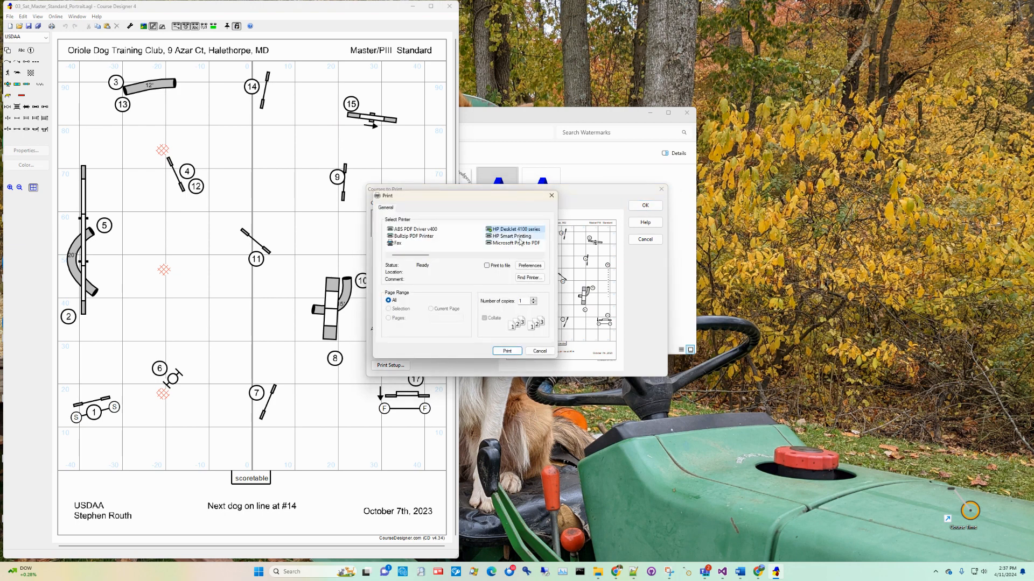
click(431, 237)
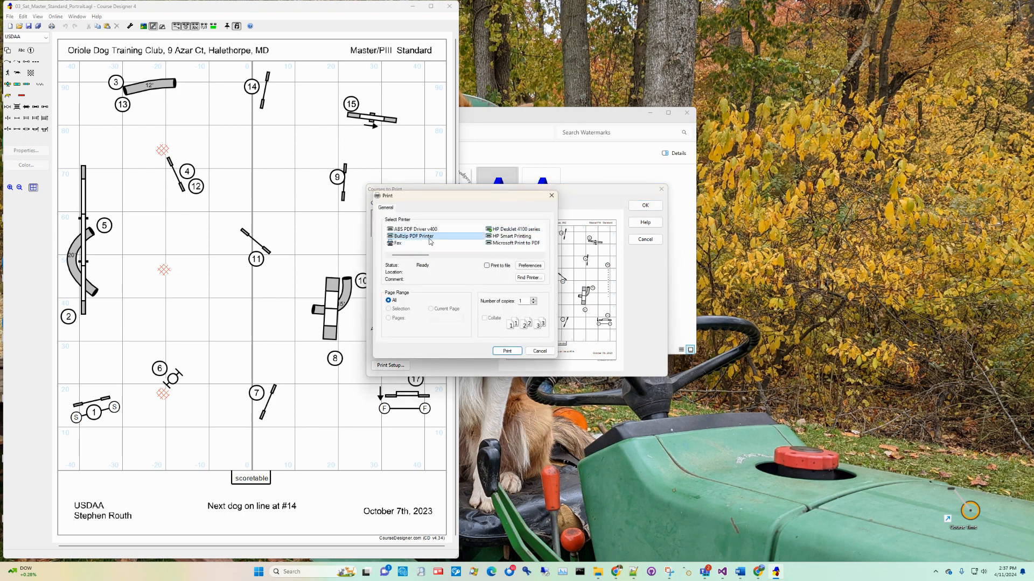
click(506, 351)
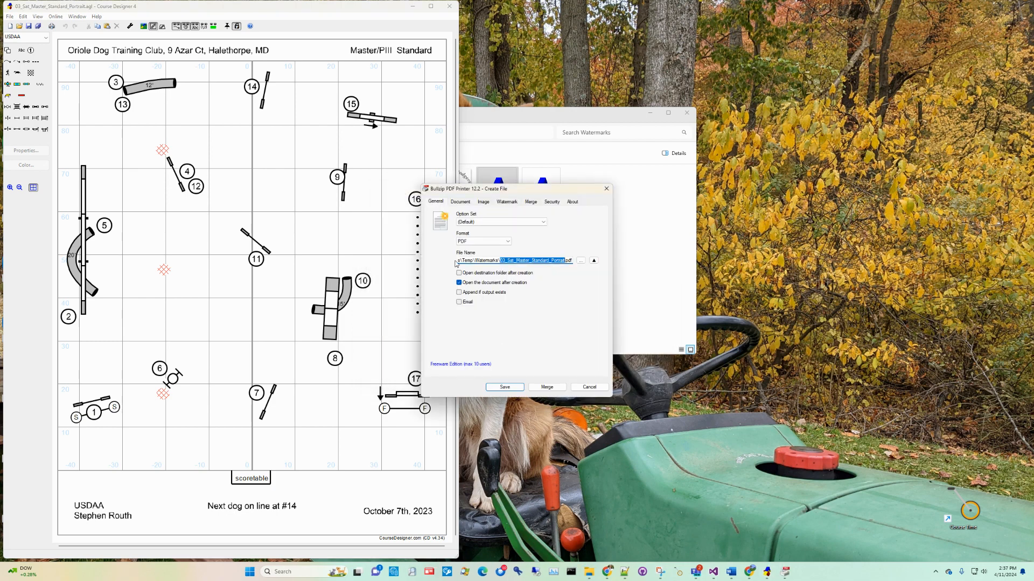
Save the printout as 03_Sat_Master_Standard_Portrait.pdf in the Watermarks folder, overwriting the existing PDF.
click(581, 262)
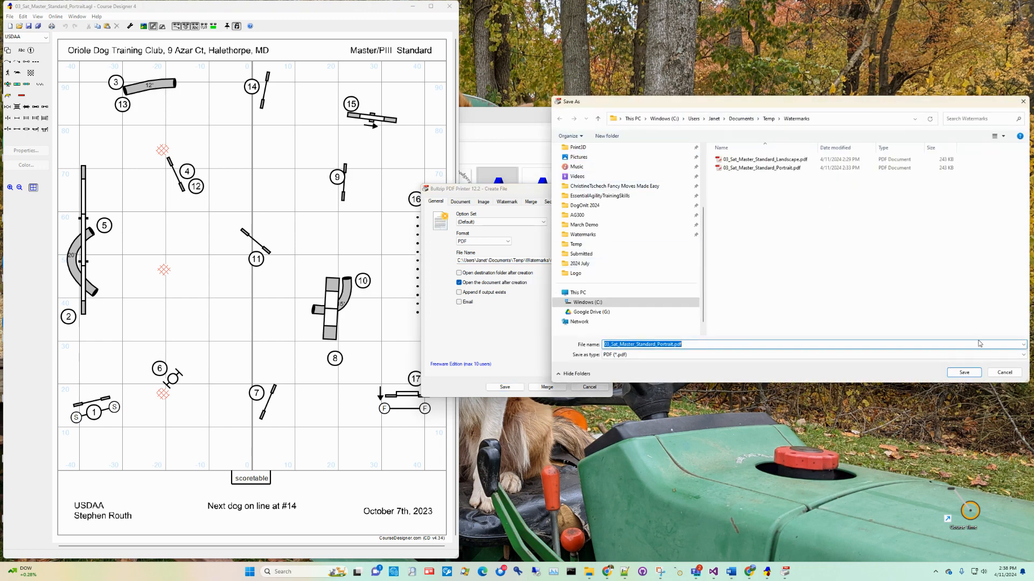
click(1005, 373)
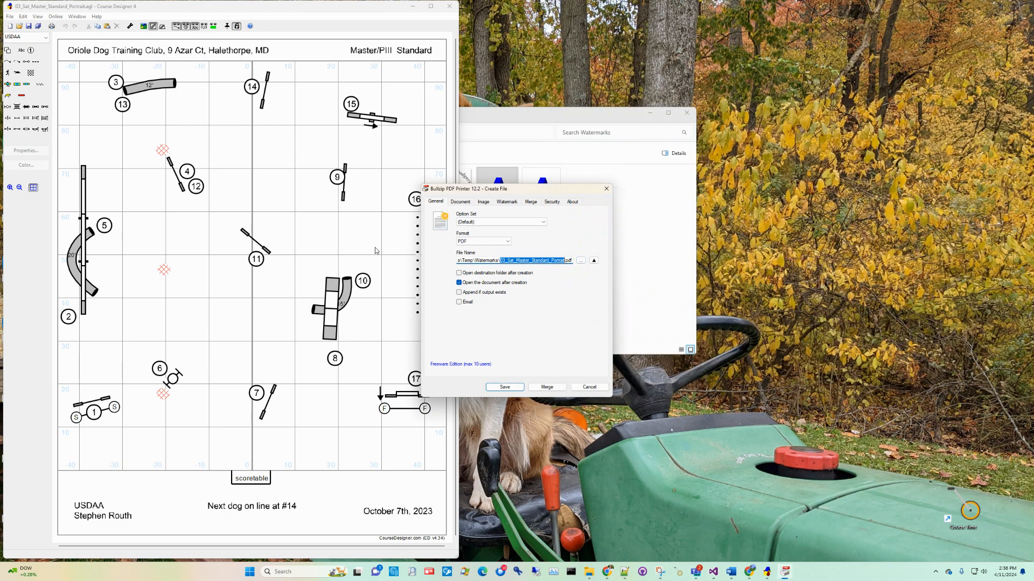
click(510, 387)
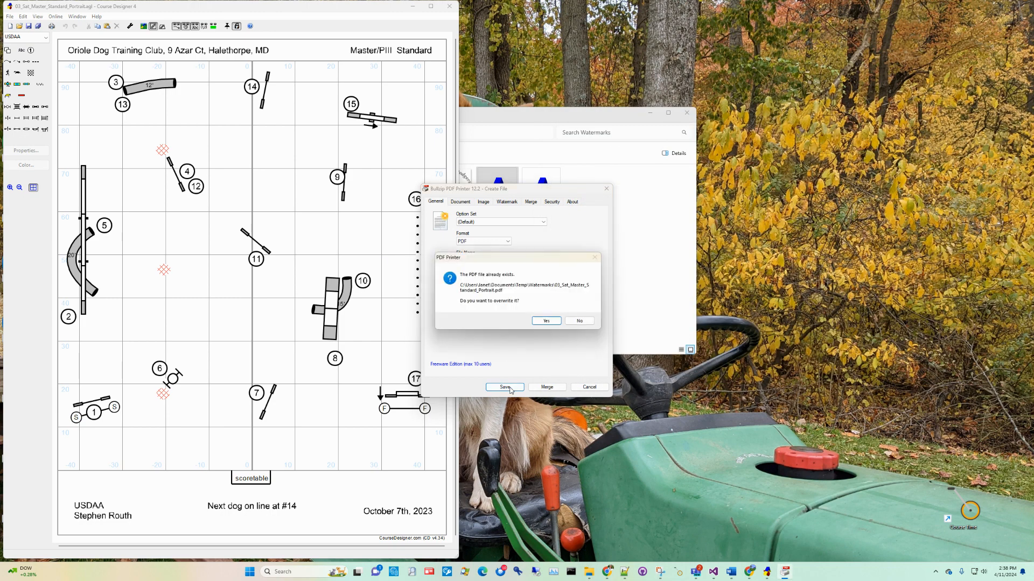
click(540, 325)
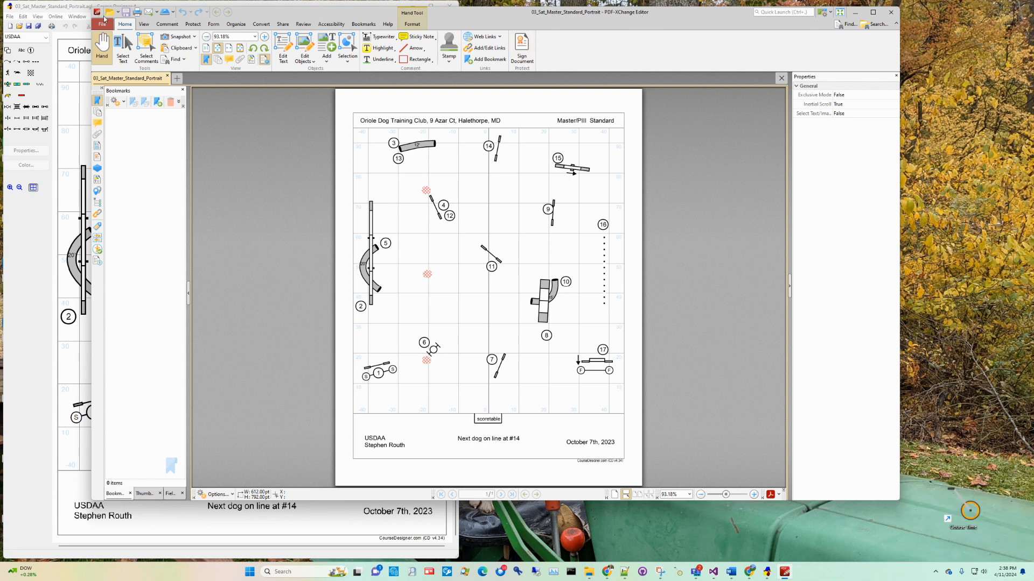
Start a page overlay on the course map PDF using Artful Dodgers-01.jpg as the source file.
click(236, 25)
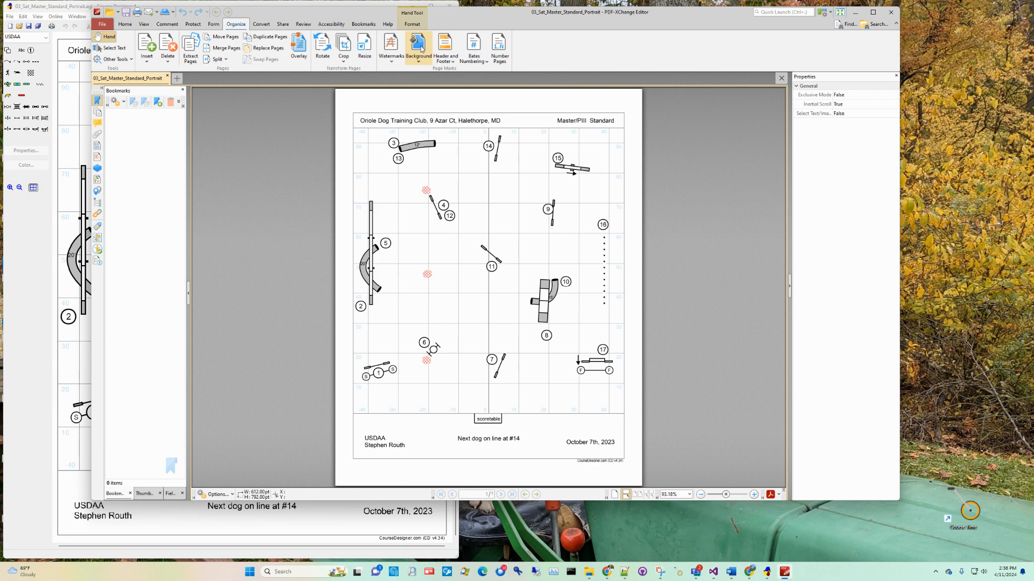
click(298, 49)
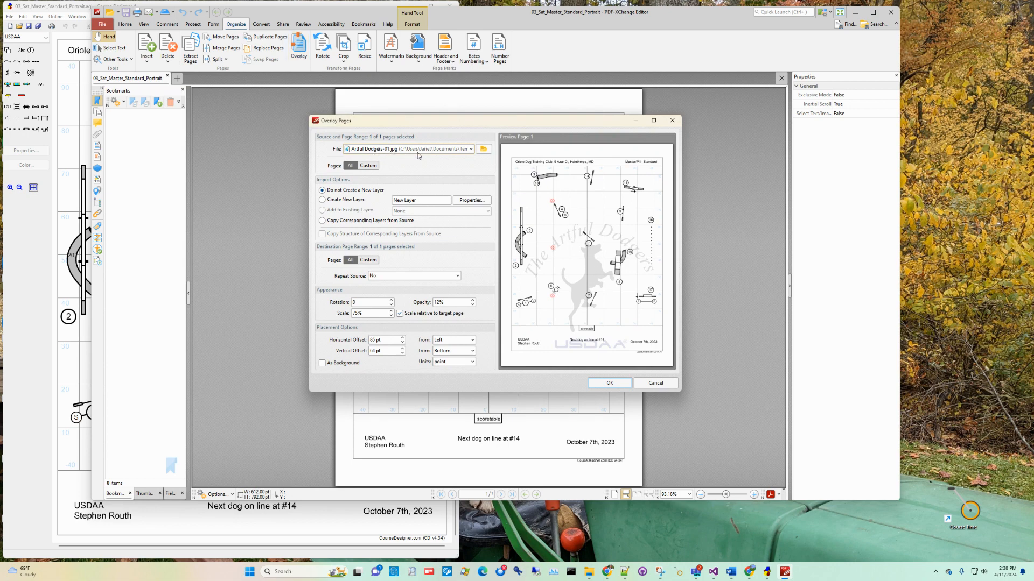
click(482, 151)
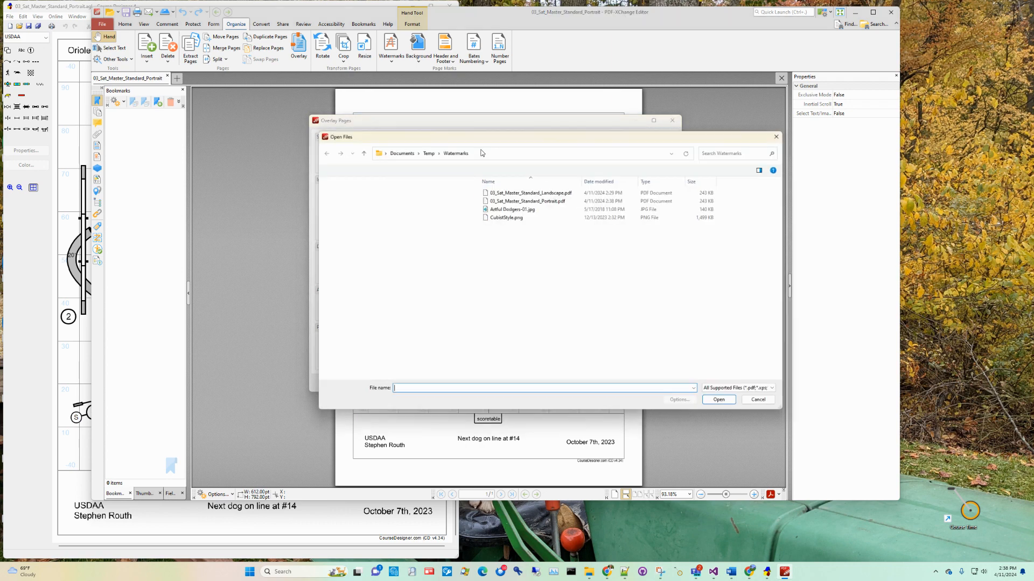
click(512, 208)
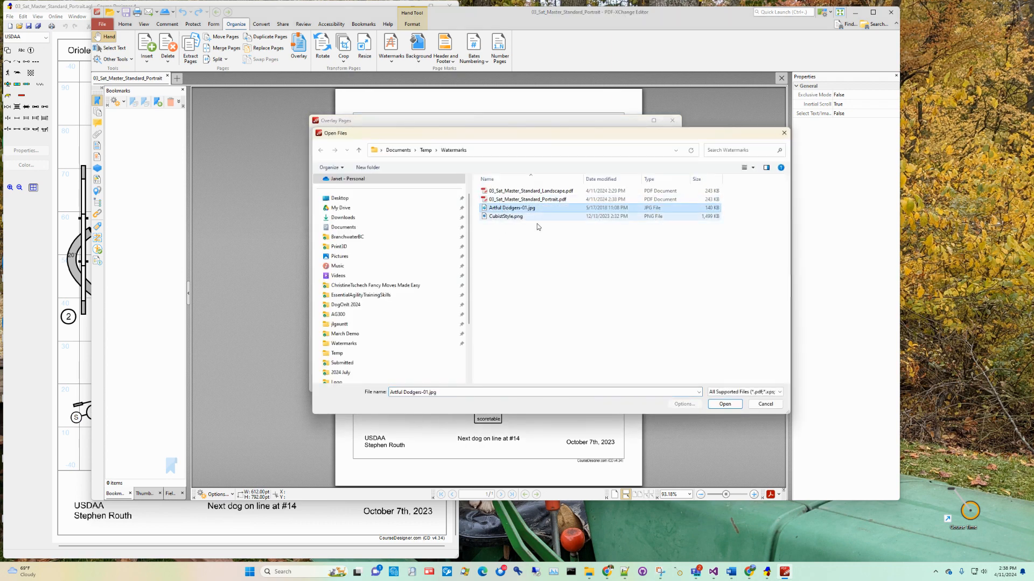
click(724, 404)
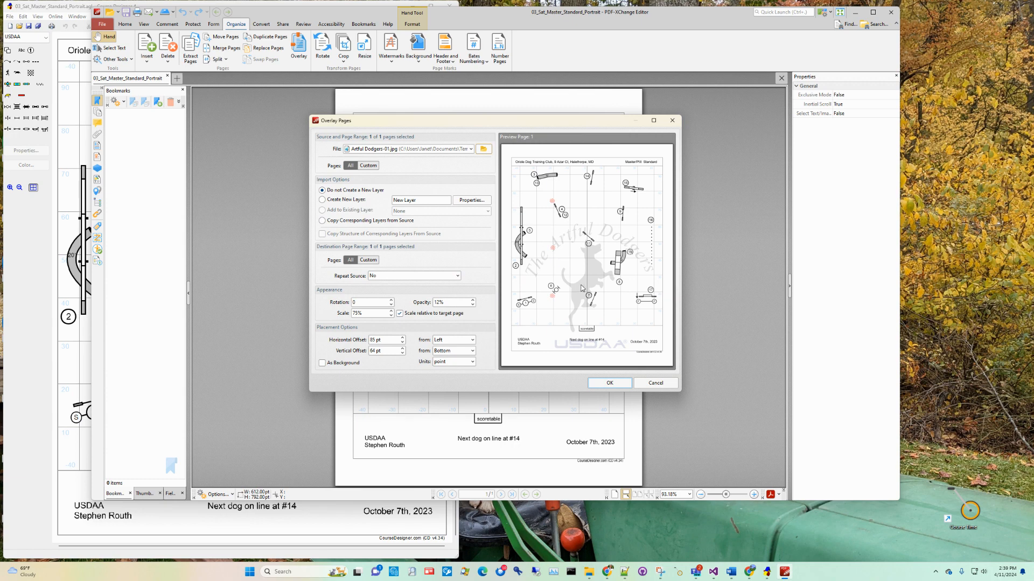
Try the logo overlay at 100% opacity and return it to 12%.
drag(454, 304, 420, 306)
text(100)
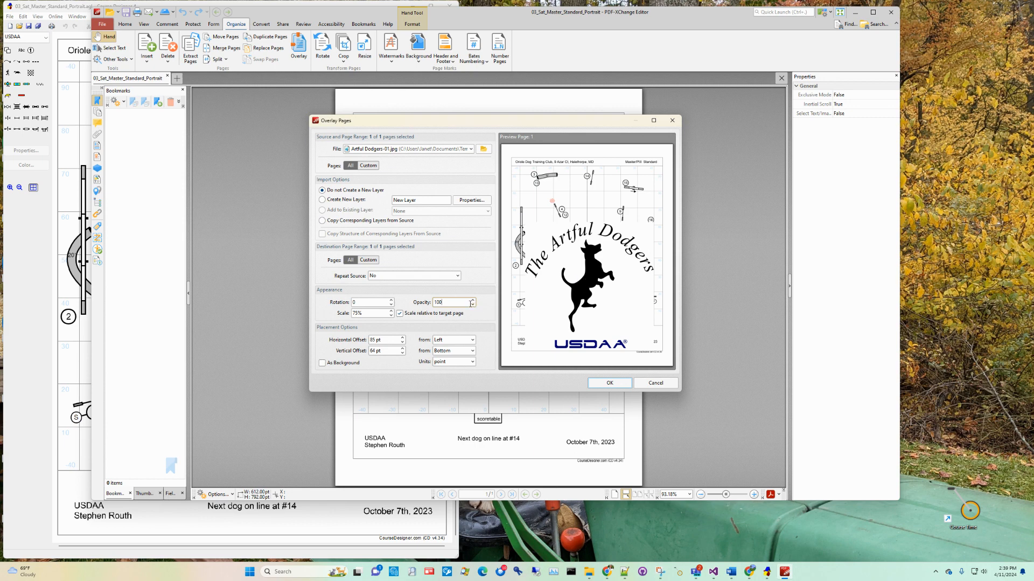
drag(452, 303, 434, 304)
text(12)
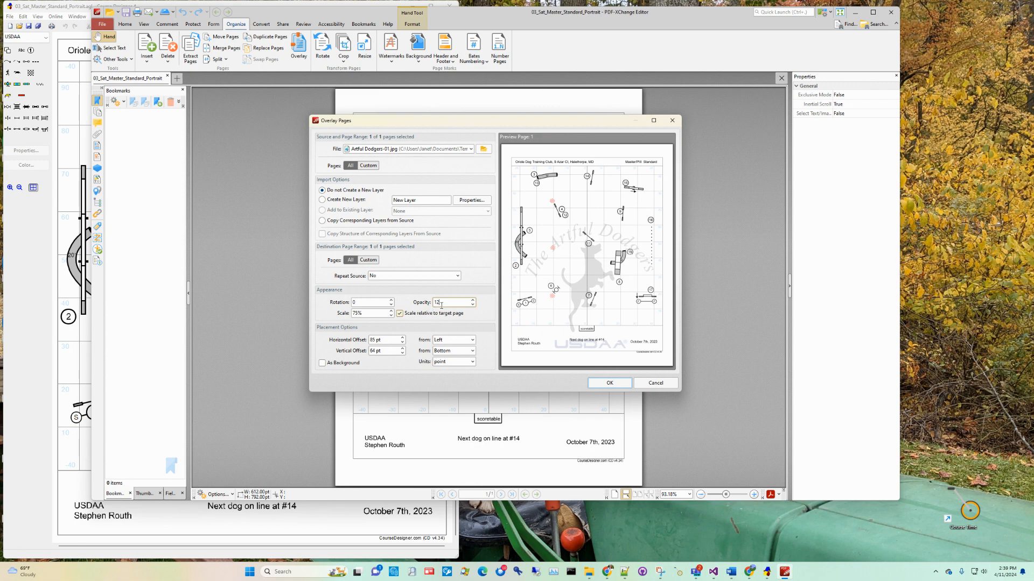
Set the logo overlay's opacity to 10%.
drag(442, 304, 434, 303)
text(10)
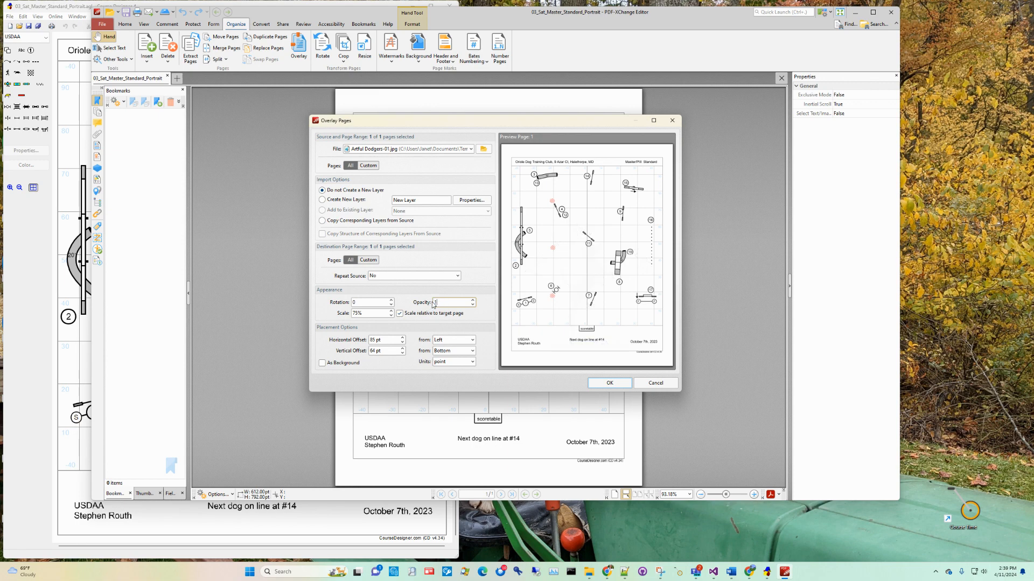
click(374, 304)
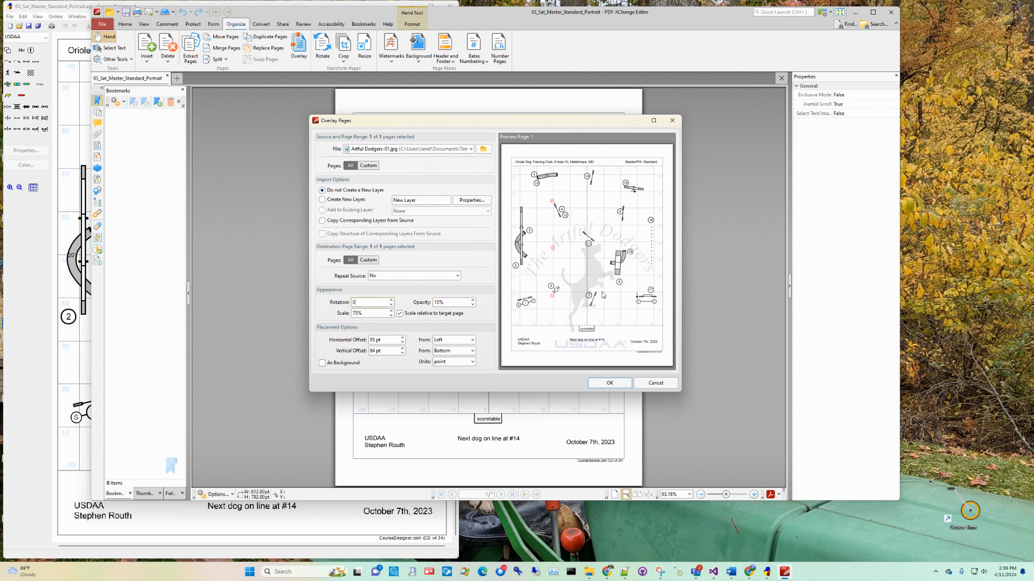
Try scaling the logo overlay to 100% and return the scale to 75%.
double_click(356, 314)
key(BackSpace)
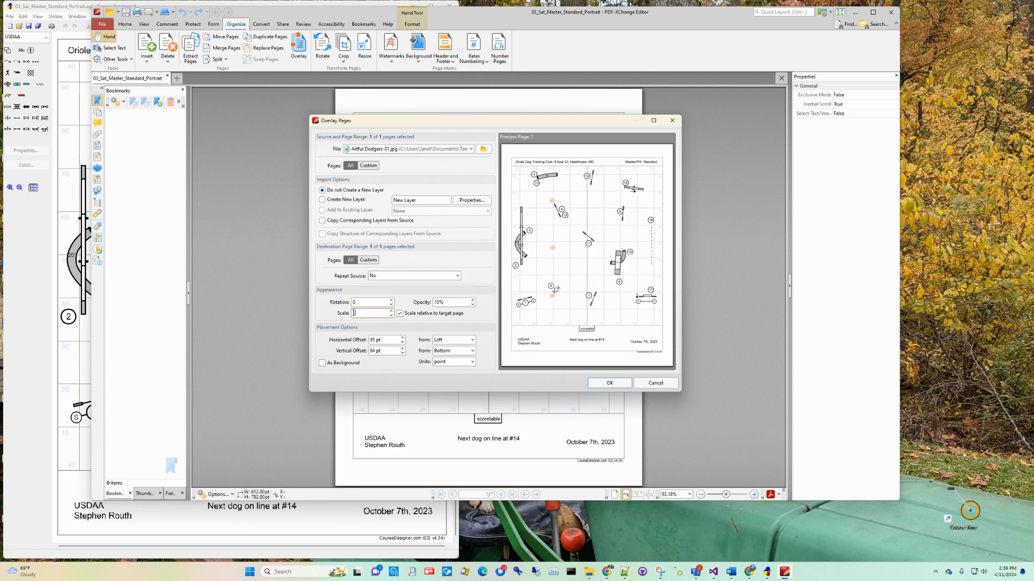
text(100)
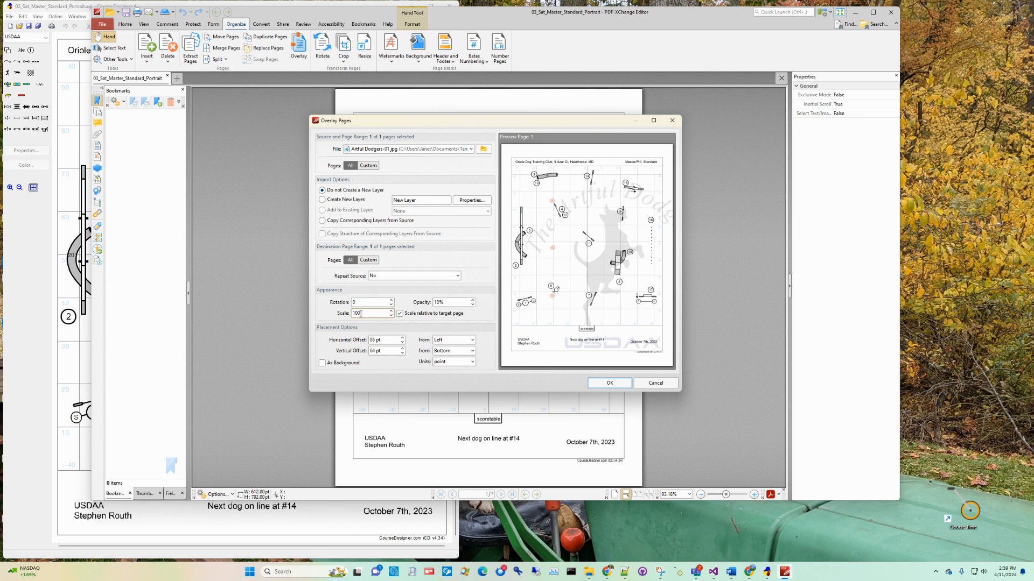
key(BackSpace)
text(75)
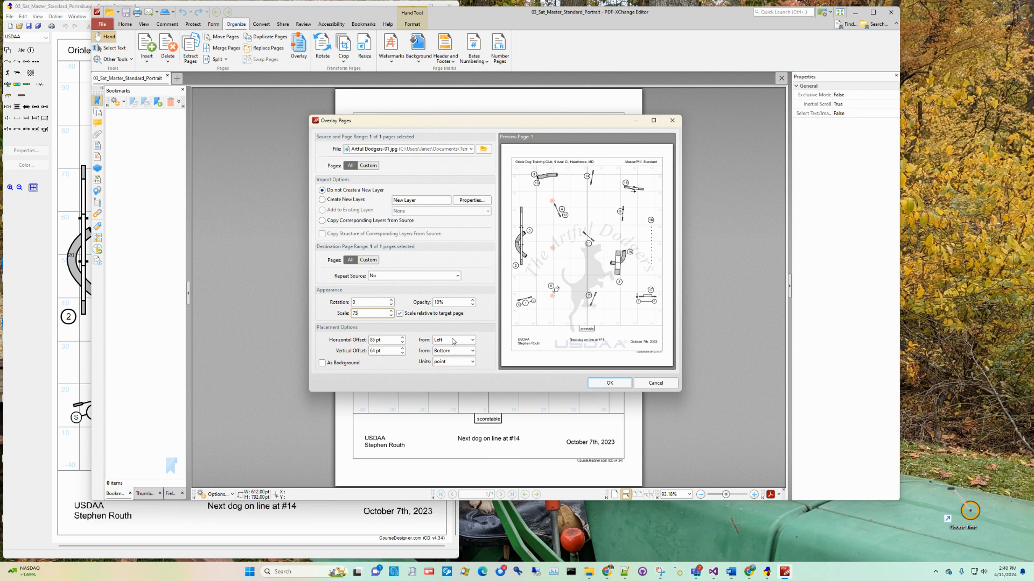
Set the logo overlay's horizontal offset to 75 pt from the page's left edge.
click(655, 272)
click(378, 340)
key(BackSpace)
key(BackSpace)
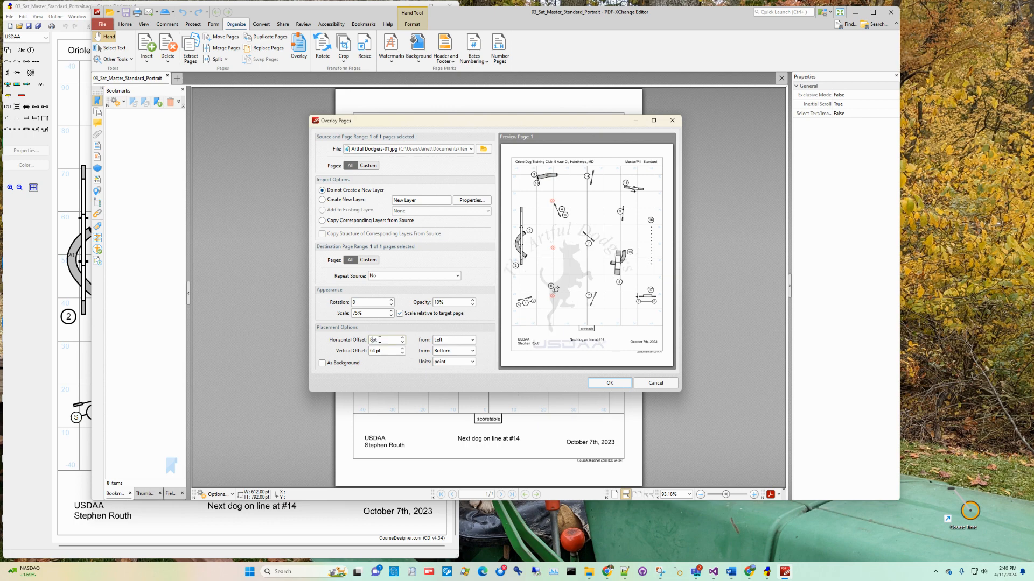
text(0)
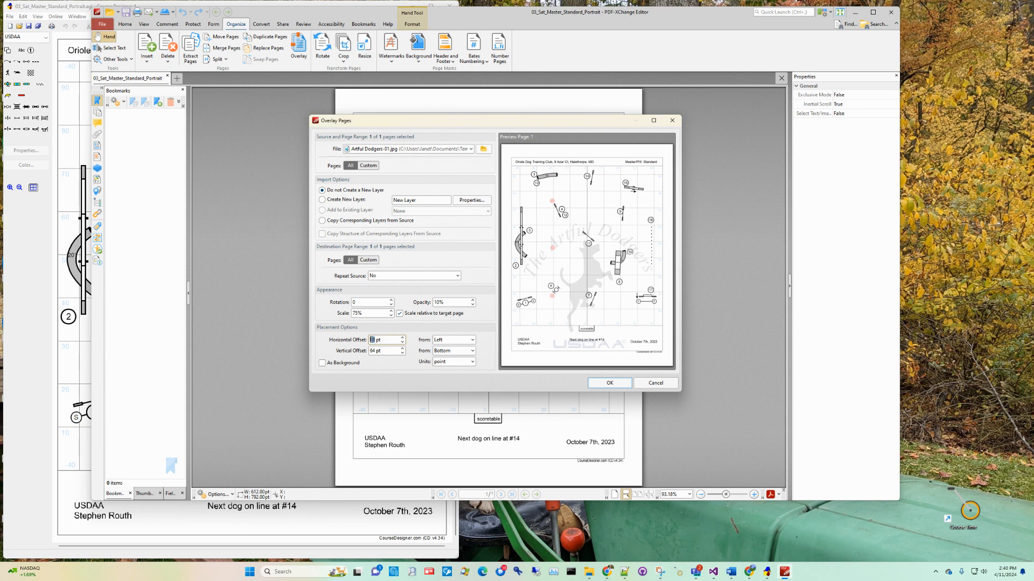
text(75)
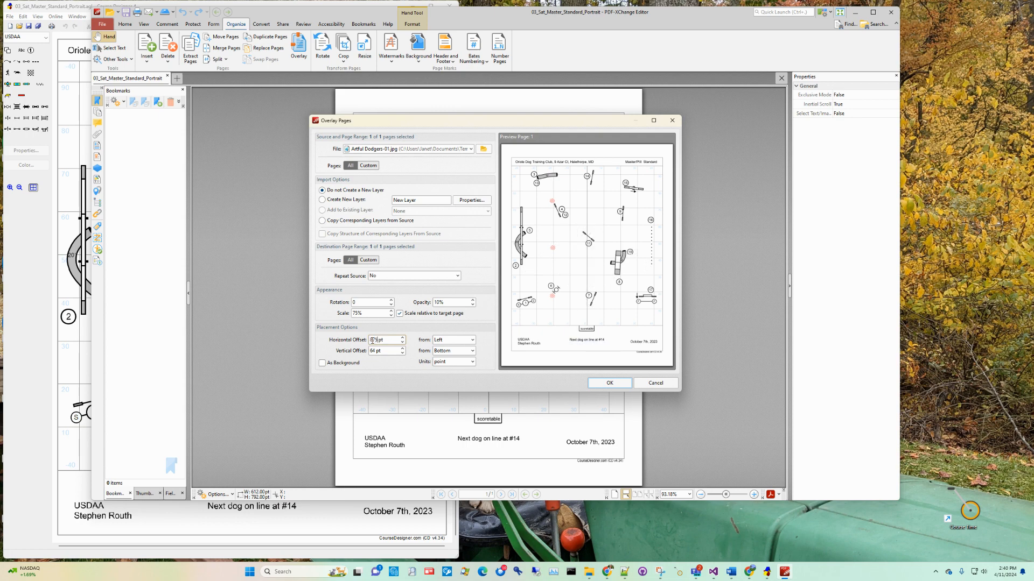
click(403, 343)
click(403, 343)
click(403, 343)
click(403, 343)
click(402, 343)
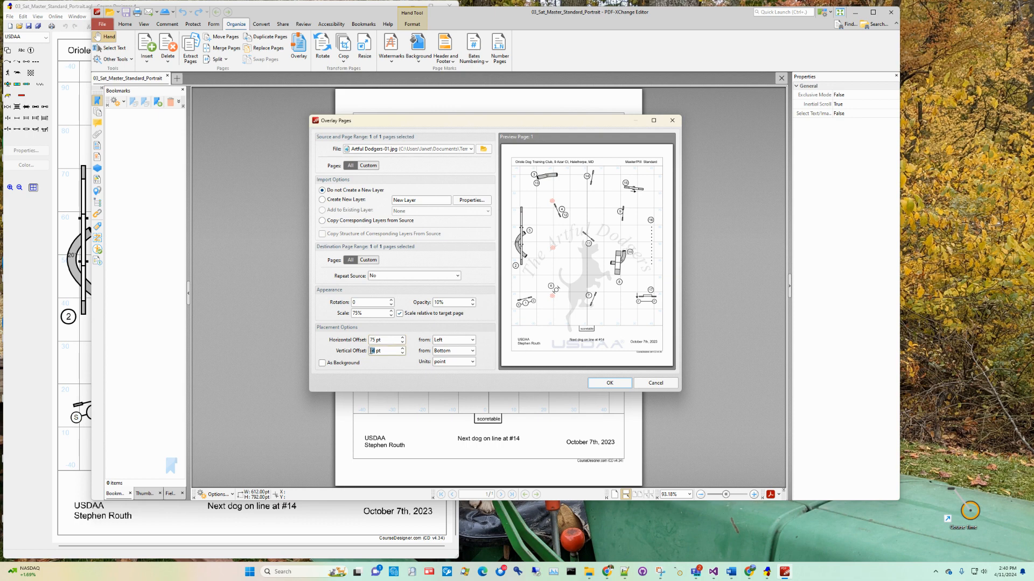
Set the logo overlay's vertical offset to 210 pt from the page's bottom edge and apply the overlay.
text(94)
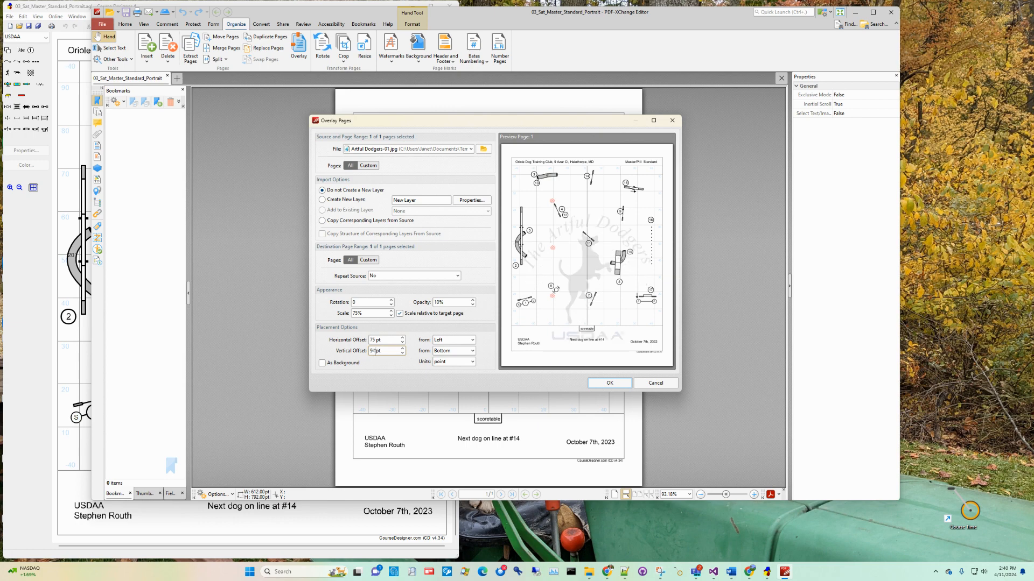
text(124)
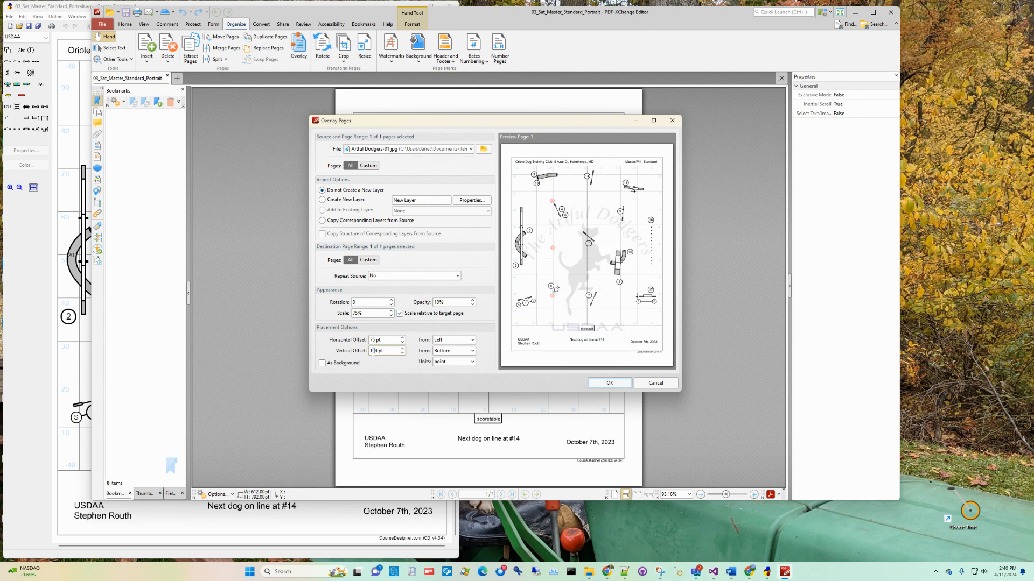
text(5)
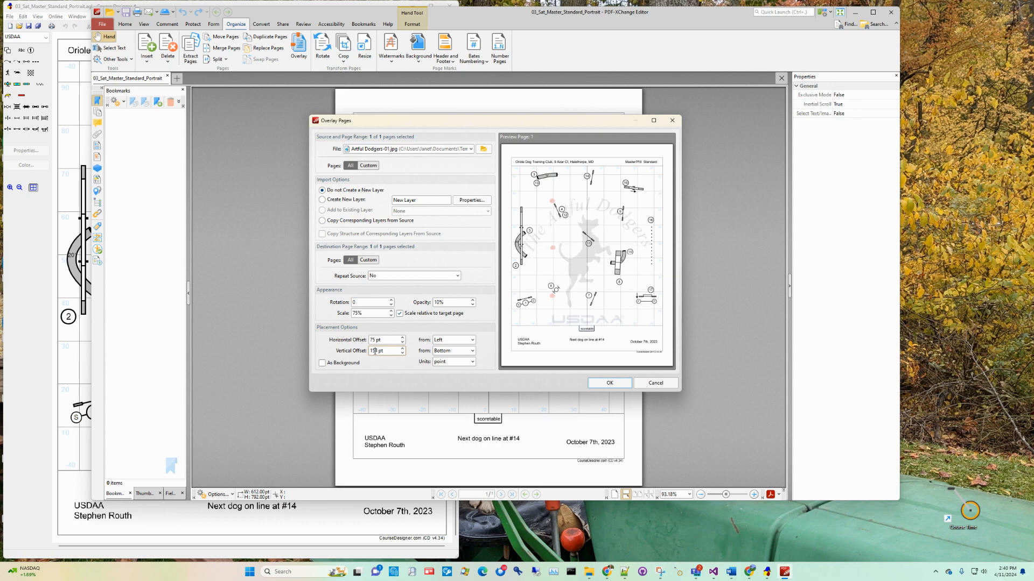
key(BackSpace)
text(8)
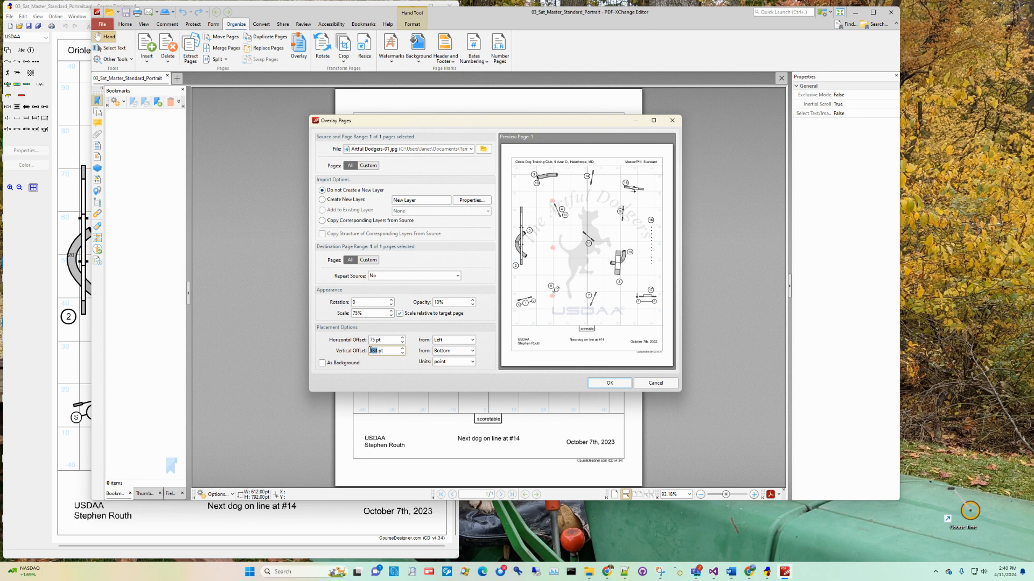
text(200)
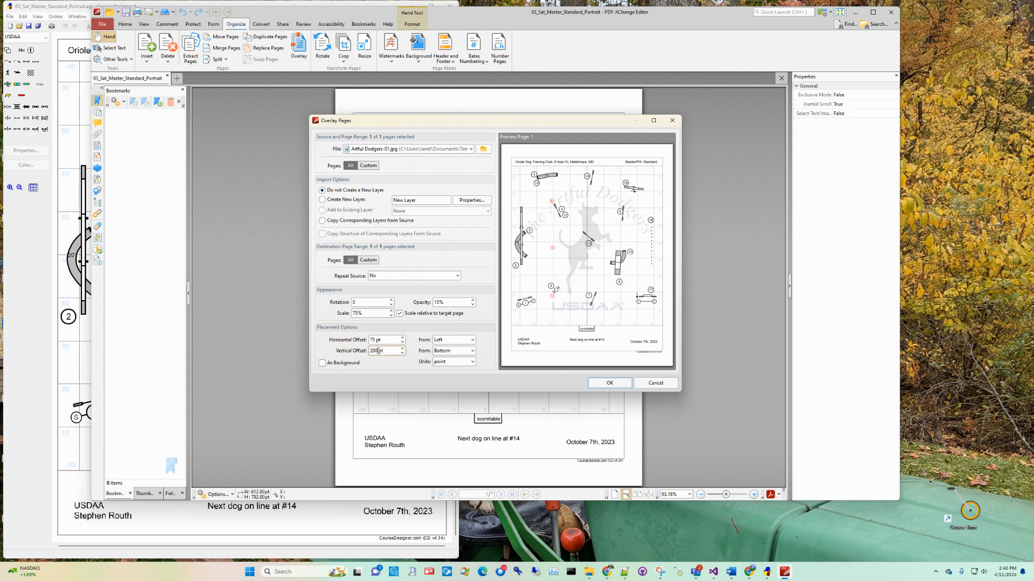
key(BackSpace)
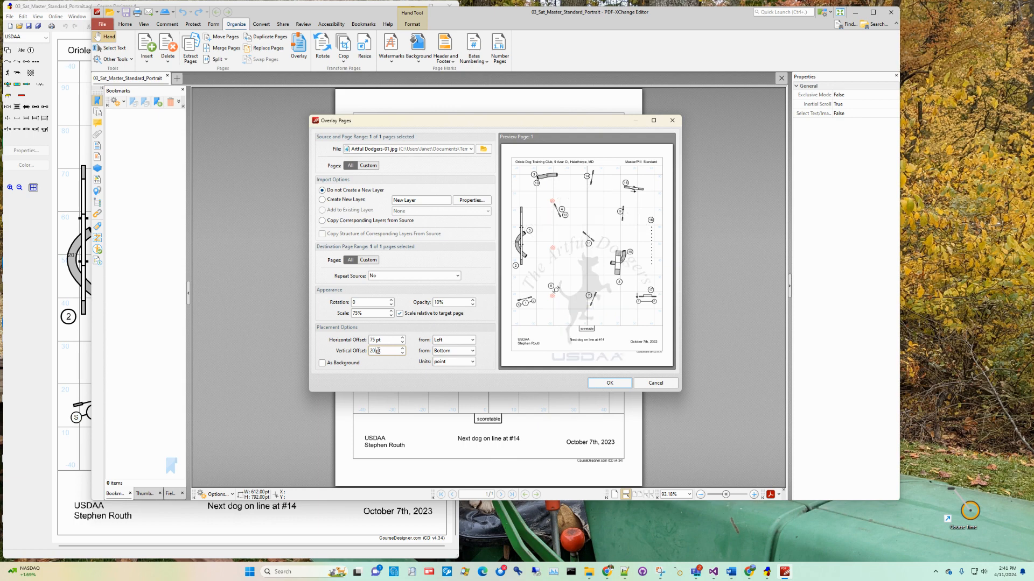
key(BackSpace)
text(10)
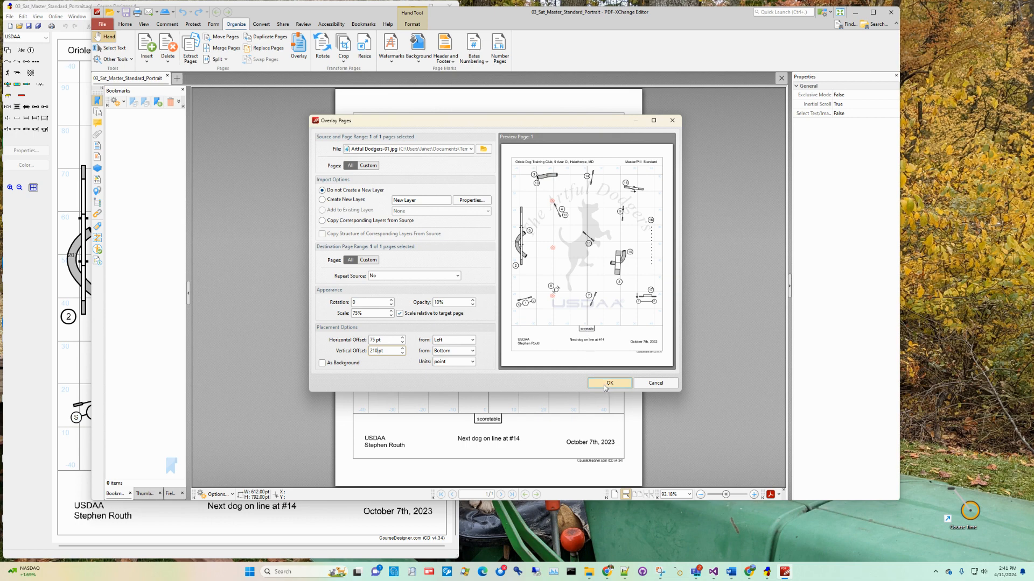
click(605, 387)
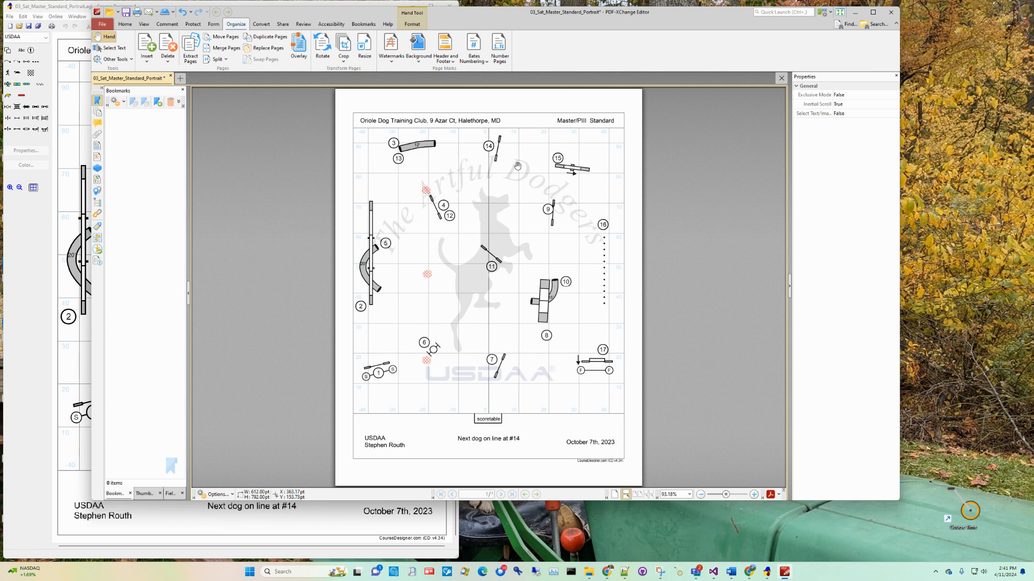
Open the watermark manager to check which watermarks the document contains.
click(391, 63)
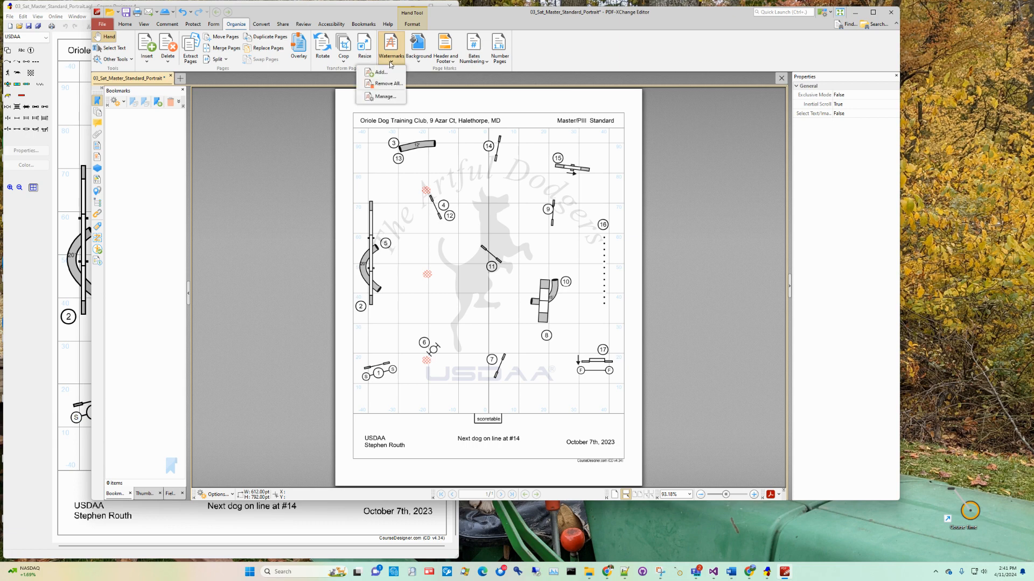
click(385, 97)
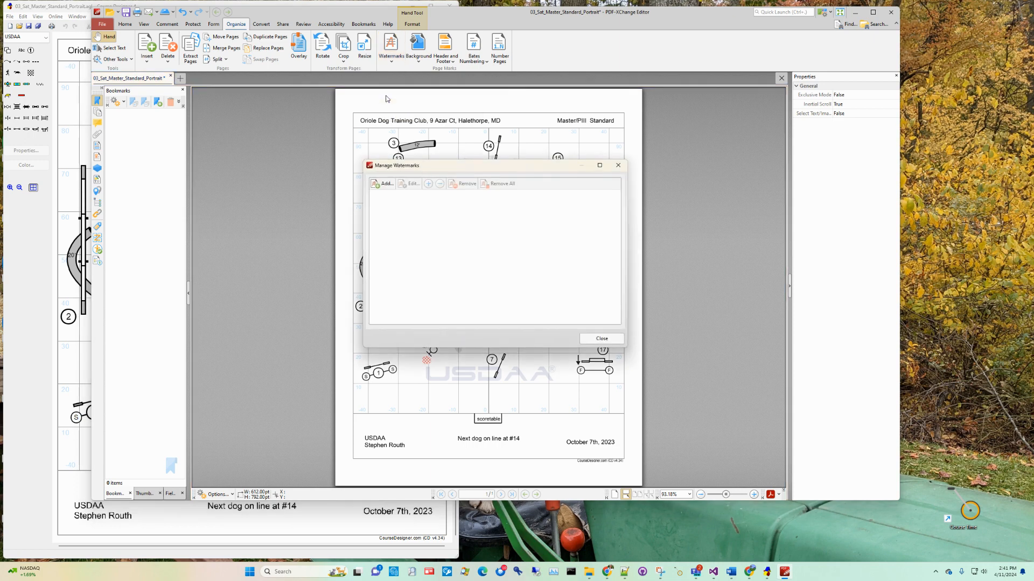
Close the watermark manager and start a new text watermark reading "(c) Some Judge".
click(609, 339)
click(392, 58)
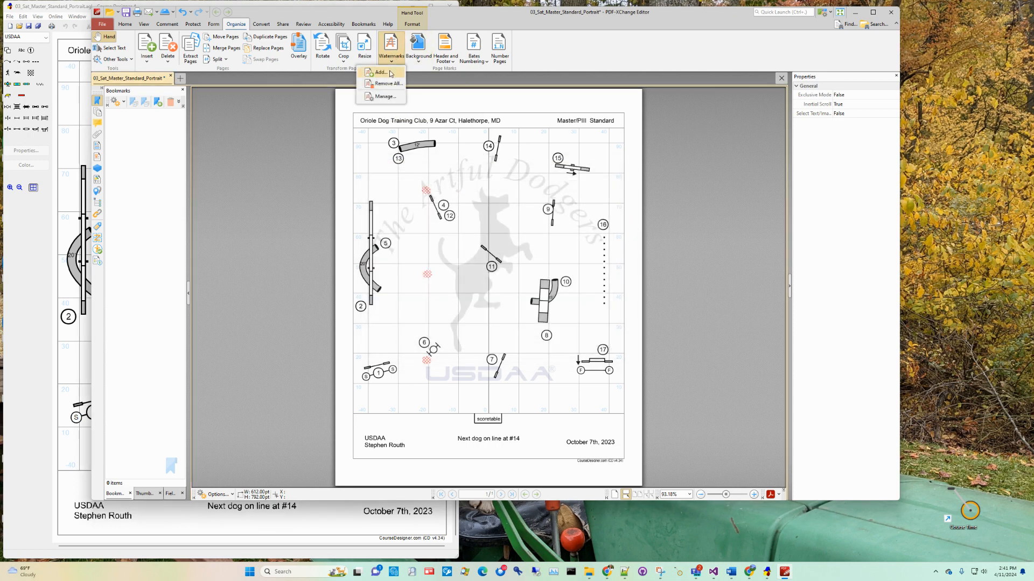
click(391, 73)
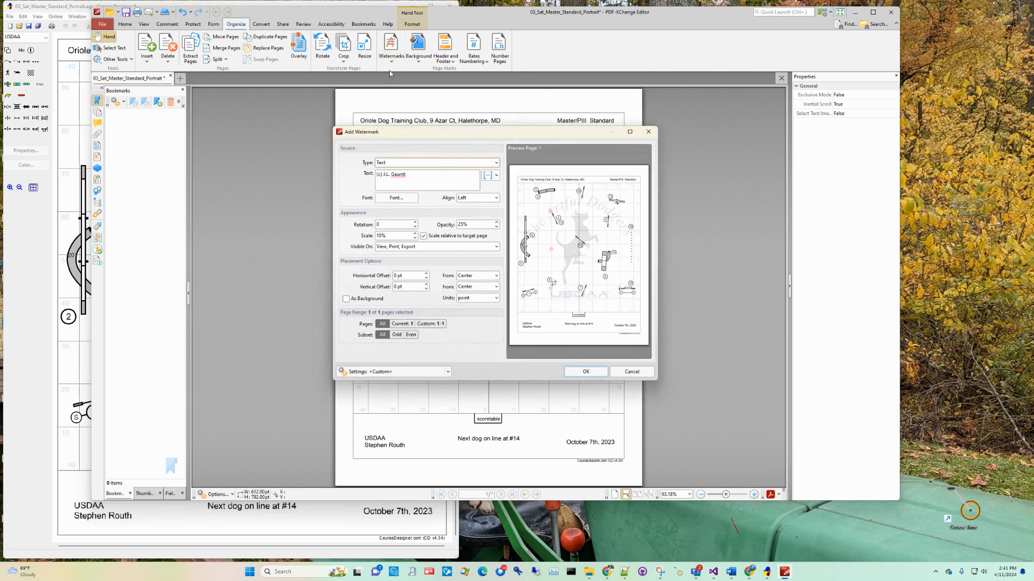
click(394, 173)
drag(381, 175, 415, 173)
text(Some Judge)
Set the text watermark's opacity to 100%.
click(396, 225)
double_click(463, 222)
text(100)
Measure the text watermark's horizontal offset from the page's left edge and its vertical offset from the bottom edge.
click(495, 276)
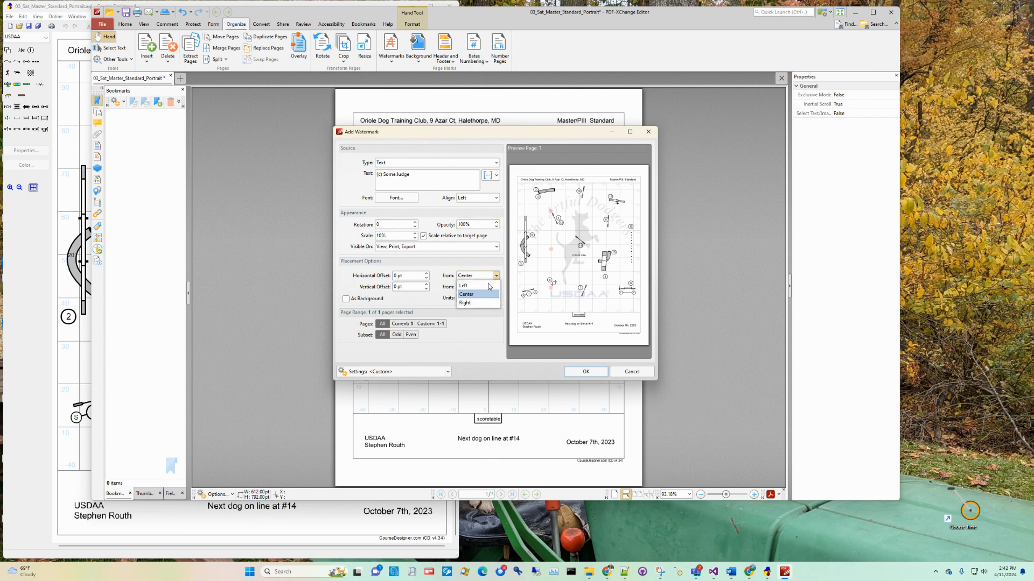
click(472, 287)
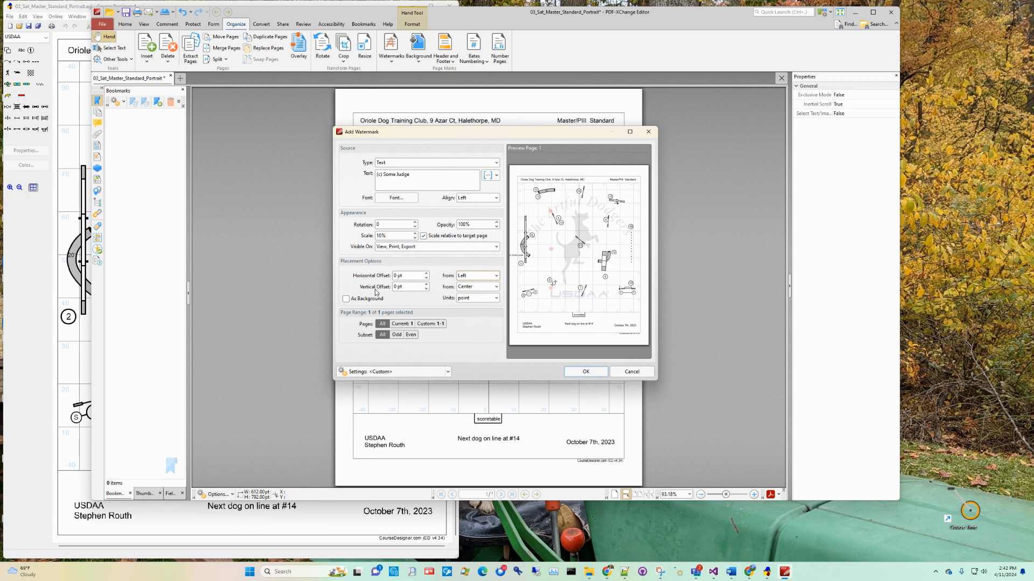
click(493, 289)
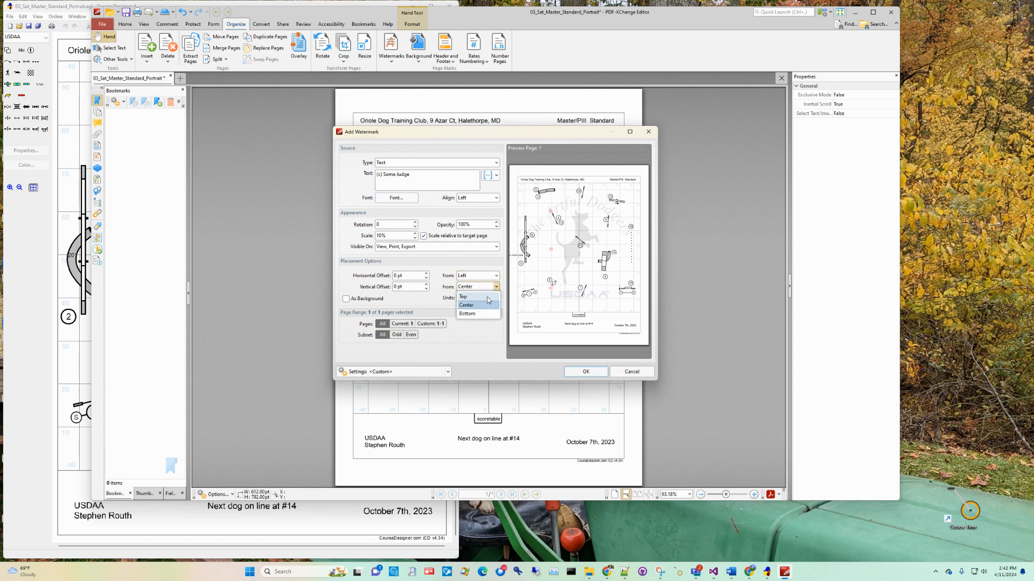
click(477, 312)
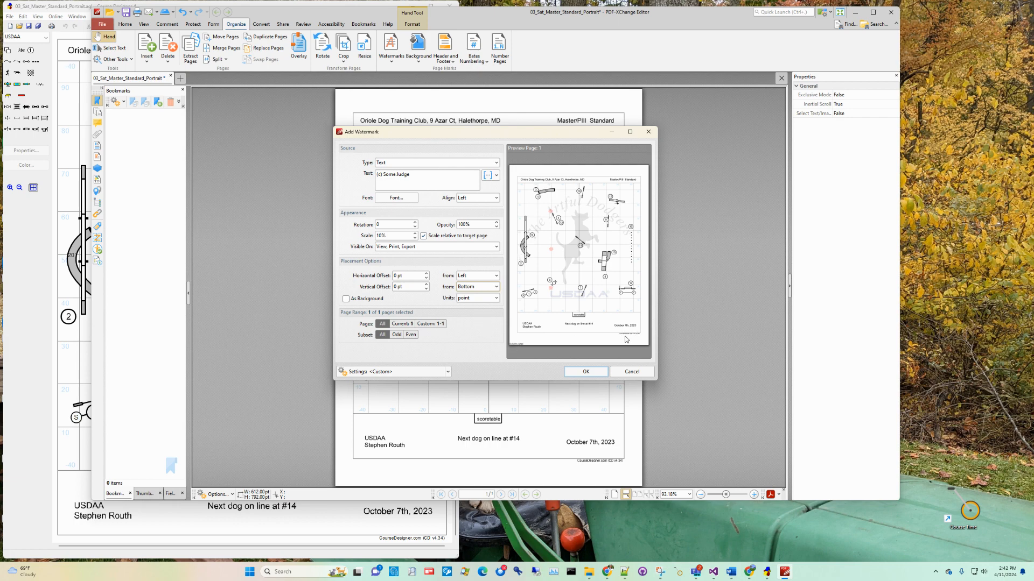
Try horizontal offsets of 30 pt and 45 pt for the text watermark.
double_click(395, 277)
text(3)
text(0)
key(BackSpace)
key(BackSpace)
text(45)
Set the text watermark's vertical offset to 45 pt and horizontal offset to 40 pt, and apply the watermark.
double_click(394, 287)
text(45)
double_click(395, 275)
text(40)
click(574, 372)
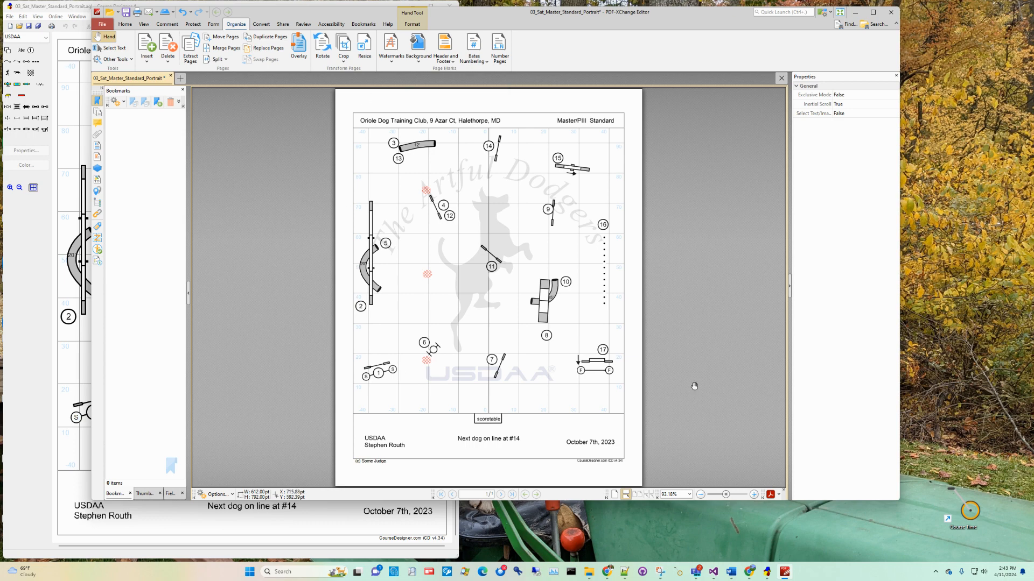
click(127, 25)
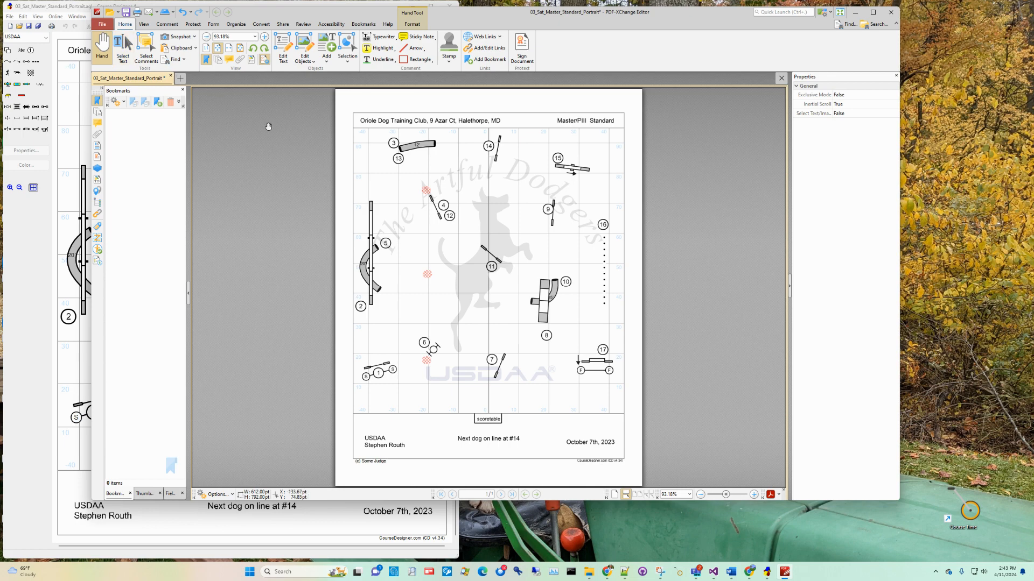
click(101, 25)
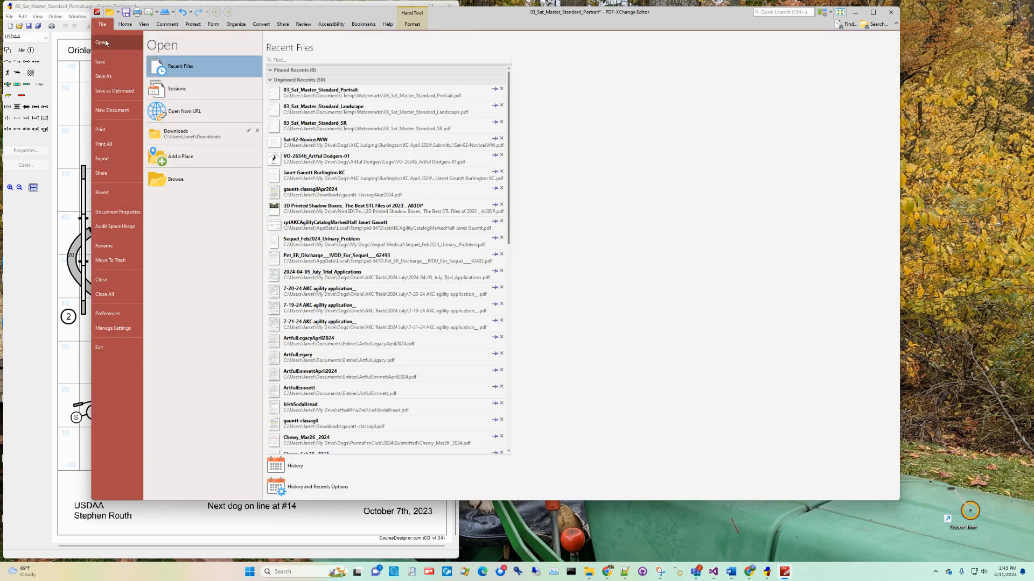
click(124, 25)
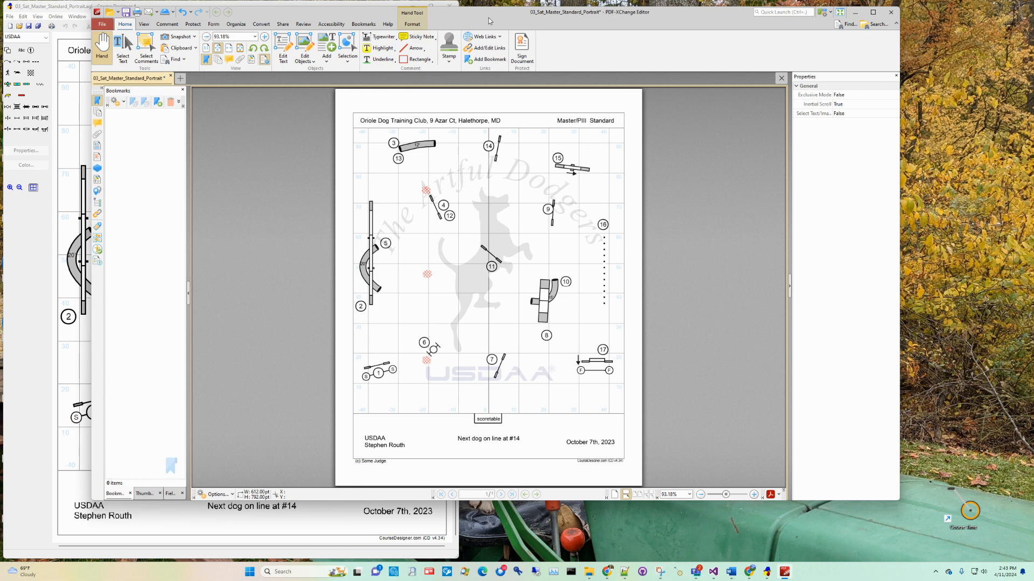
Add the image CubistStyle.png as a content item in the upper-right corner of the course grid.
click(328, 62)
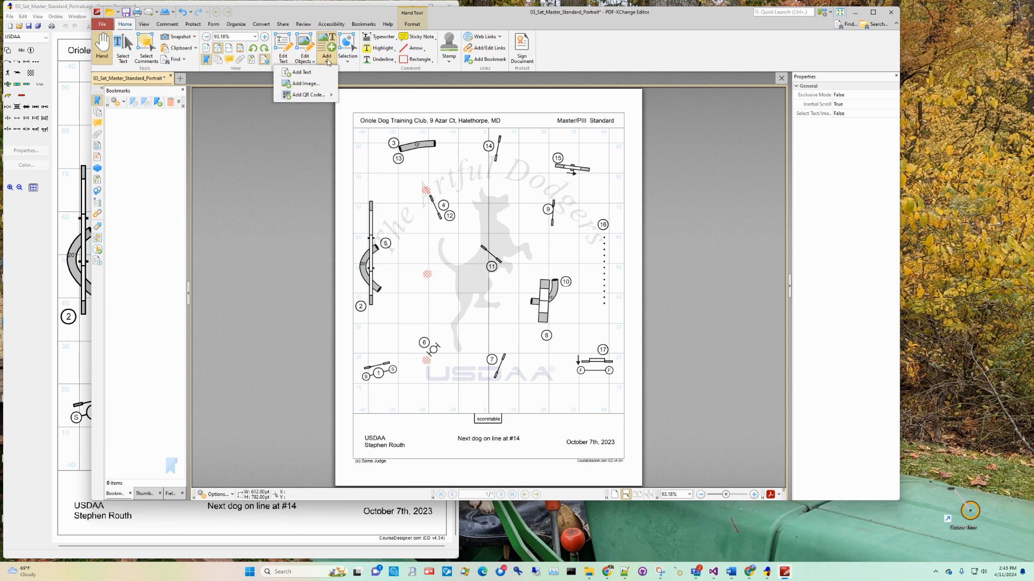
click(306, 84)
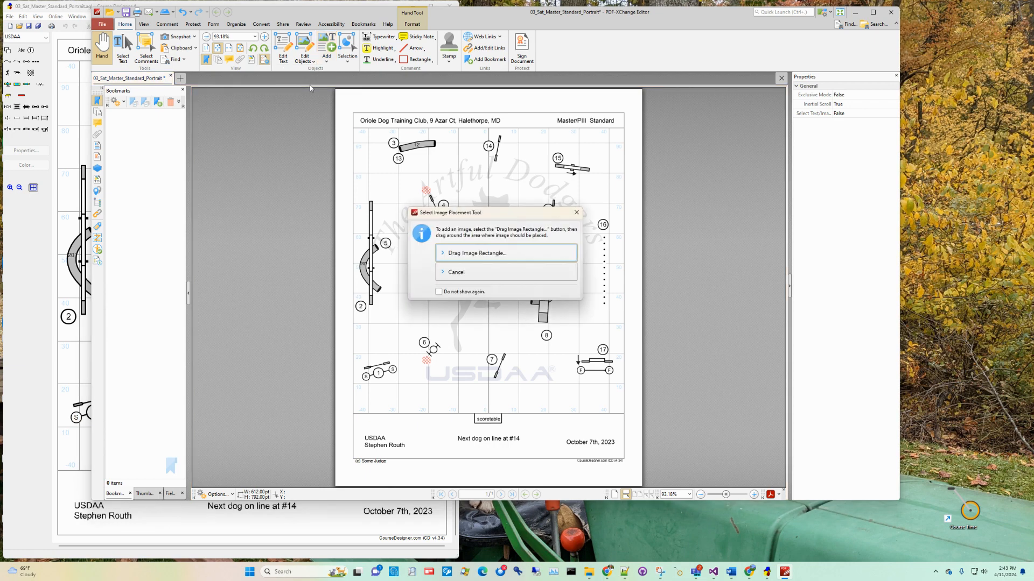
click(481, 259)
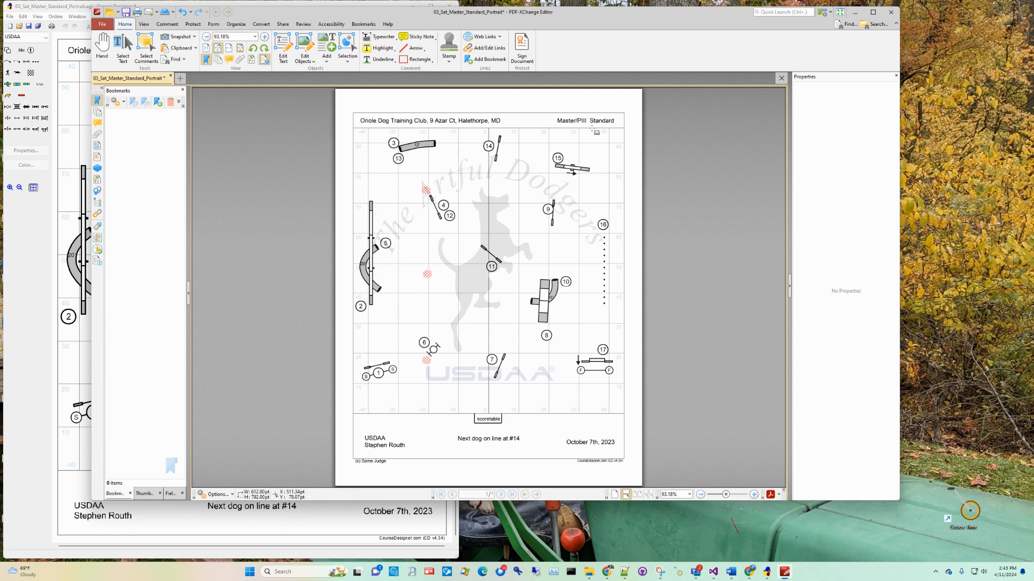
drag(592, 129, 624, 164)
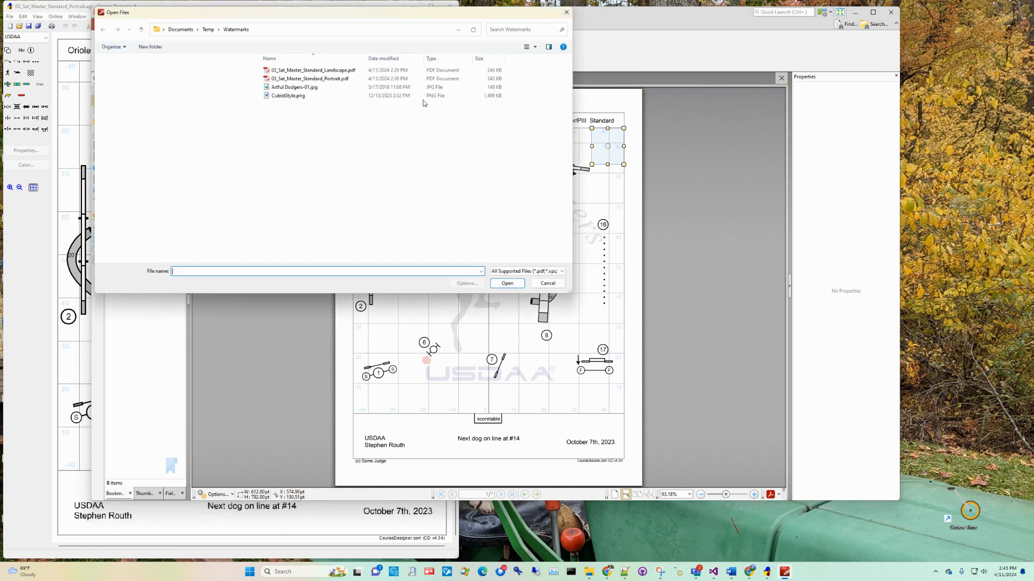
double_click(290, 96)
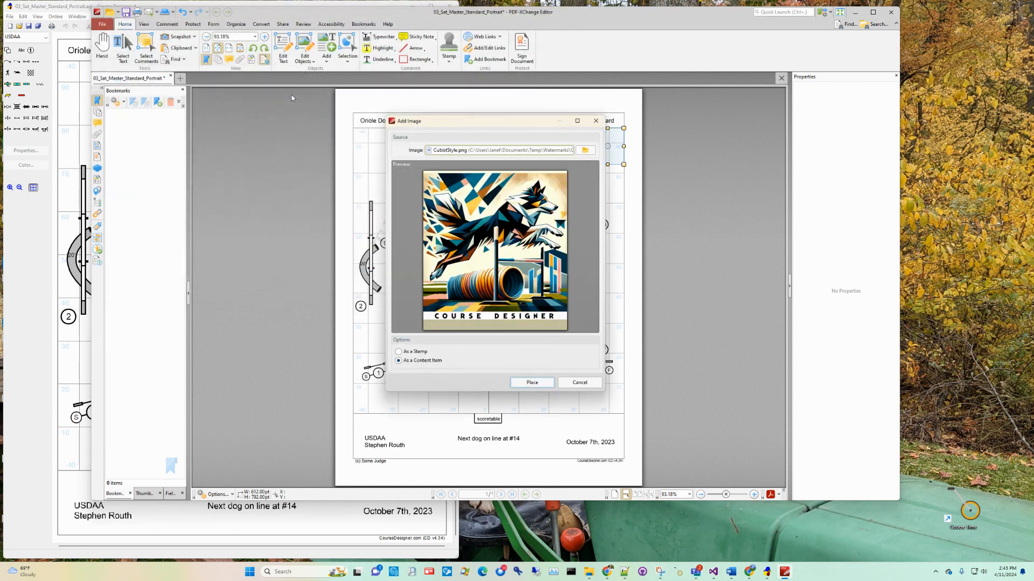
click(533, 384)
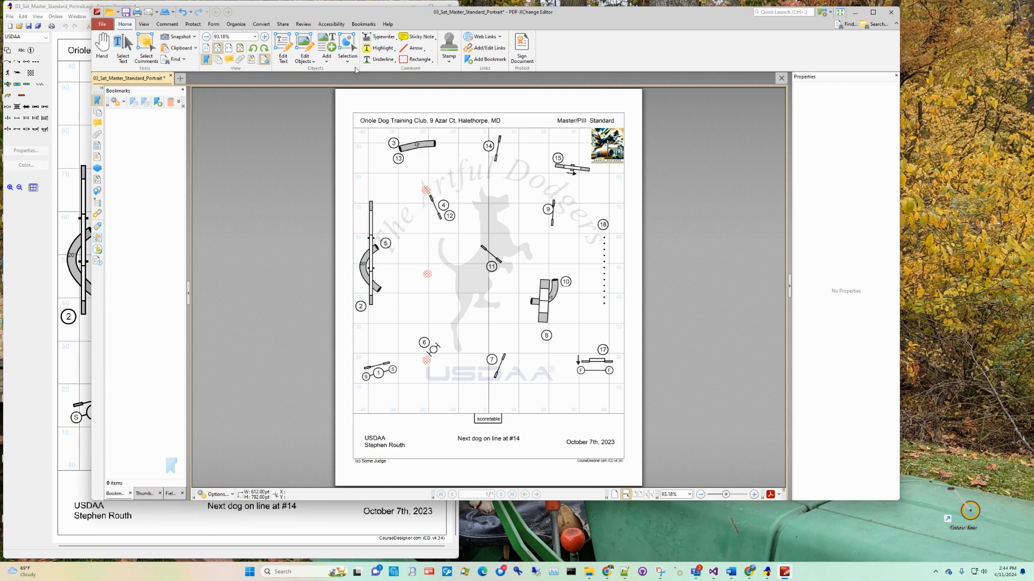
Restrict object editing to images and move the cubist image to the lower-right corner of the course grid.
click(305, 60)
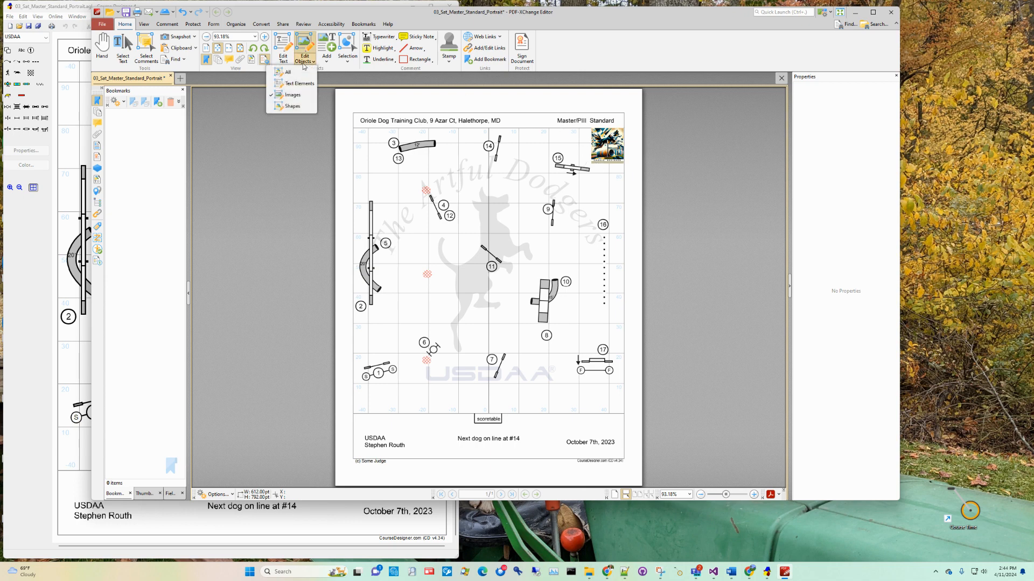
click(295, 96)
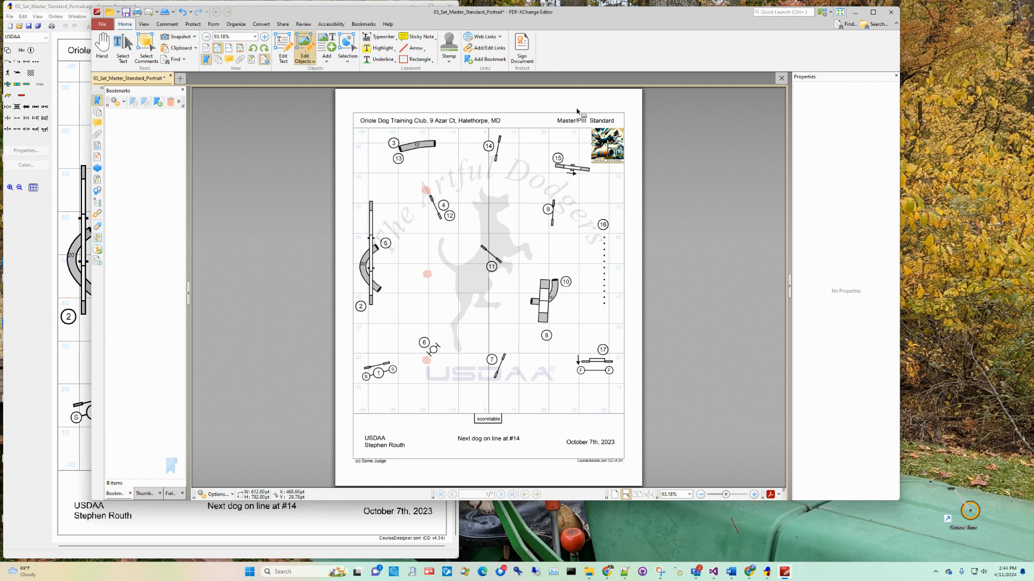
click(598, 138)
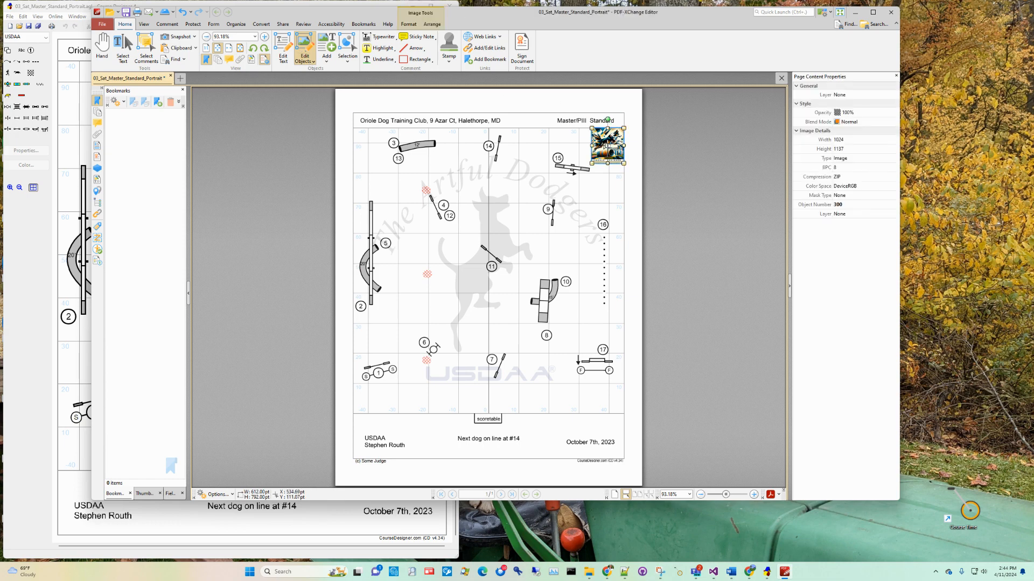
drag(603, 144, 605, 397)
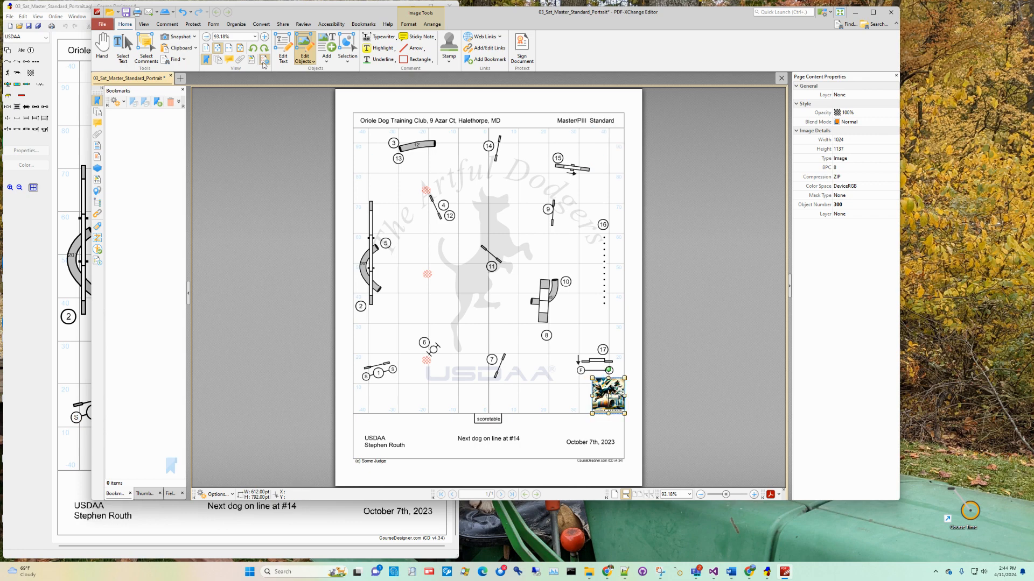
click(326, 62)
mouse_move(310, 100)
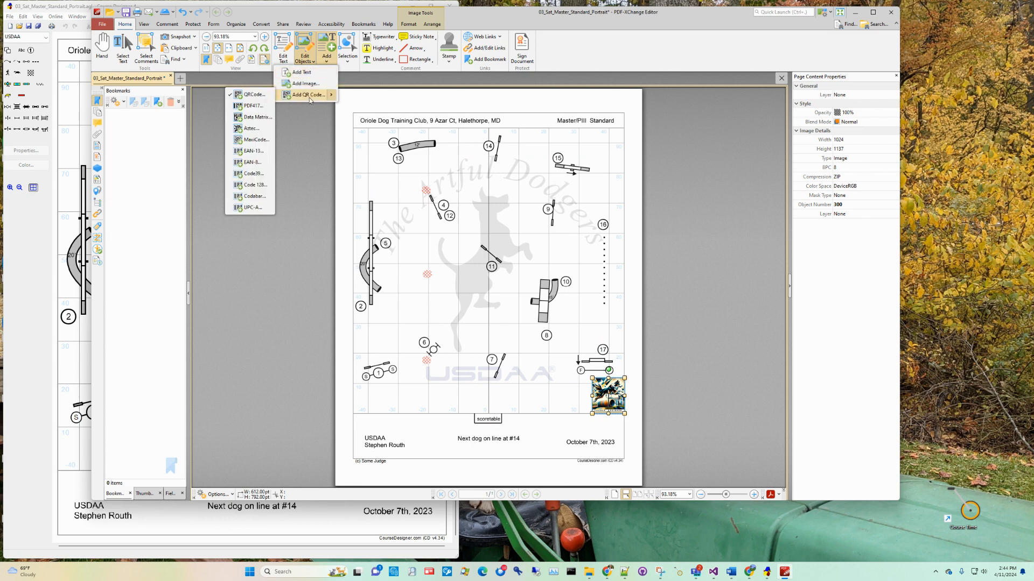
click(483, 17)
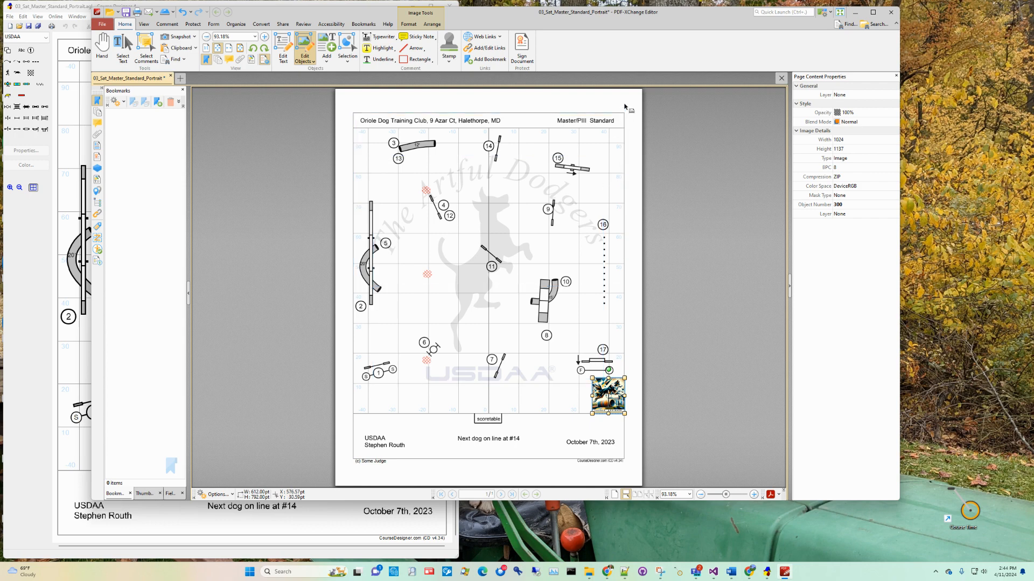
click(283, 54)
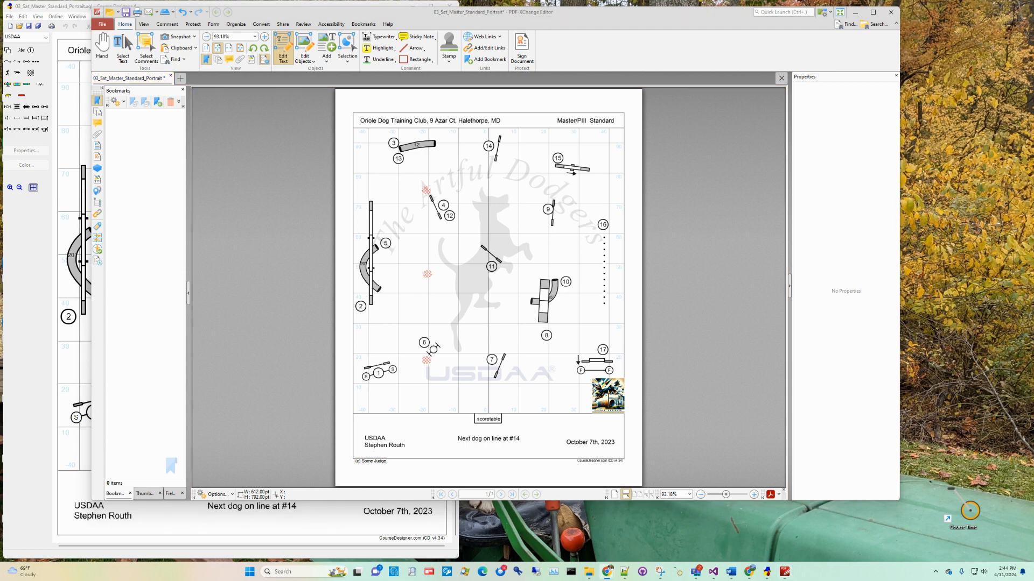
Bring the browser window with the PDF-XChange Editor product page in front of the document.
drag(1033, 80, 200, 57)
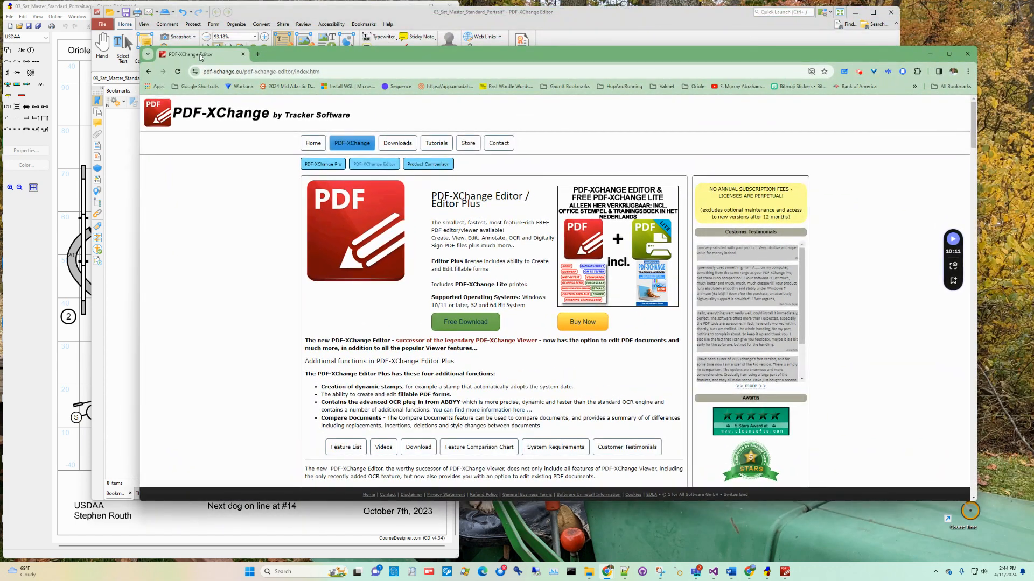